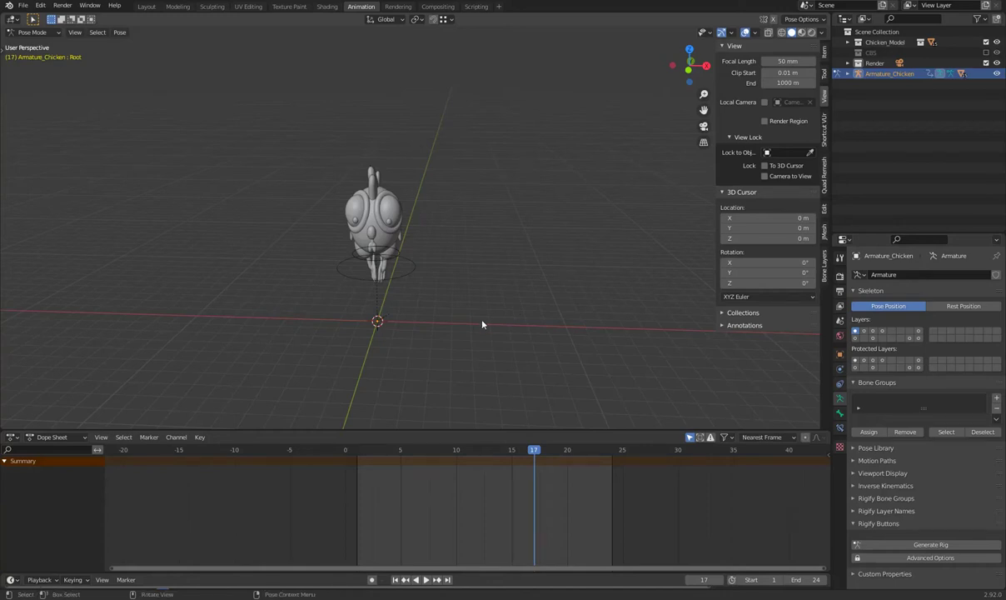
Play the chicken's animation from near the start and stop it at frame 12
mouse_move(557, 366)
middle_mouse_down()
mouse_move(548, 356)
mouse_move(573, 373)
middle_mouse_up()
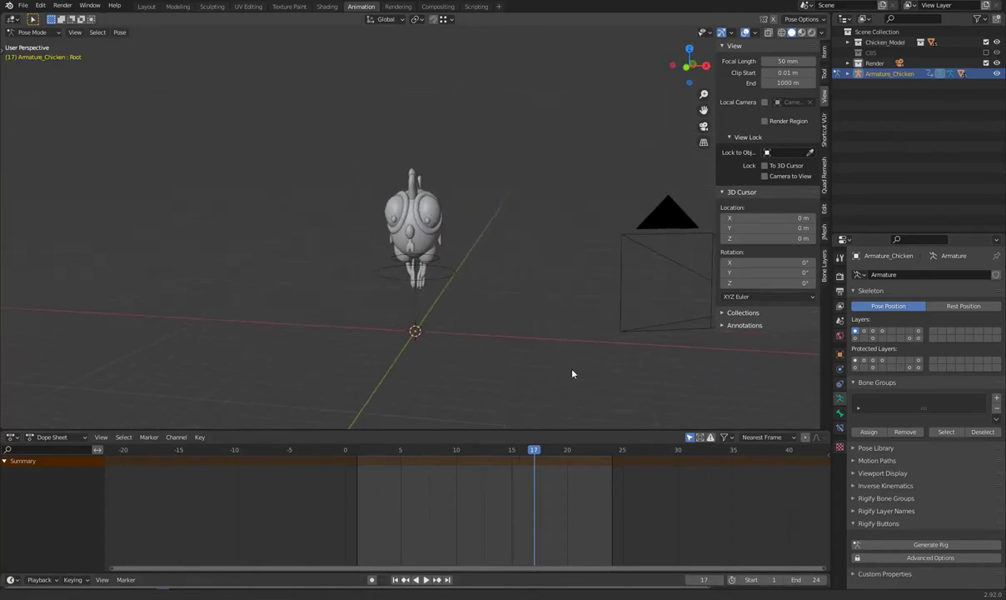
left_click(370, 454)
key("space")
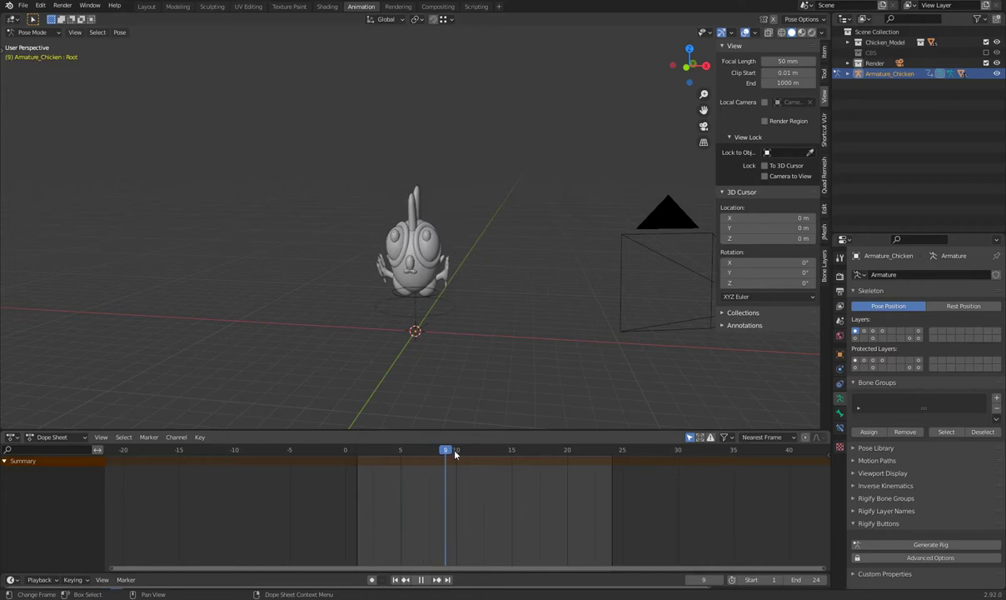
key("space")
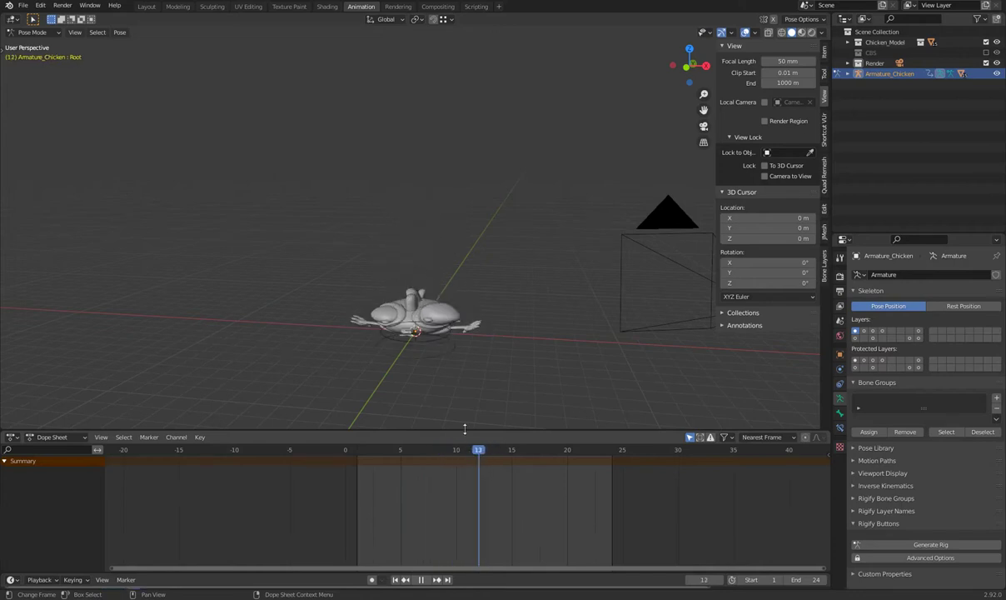
View the chicken in Front Orthographic, centred and zoomed in
middle_click_drag(483, 408, 474, 402)
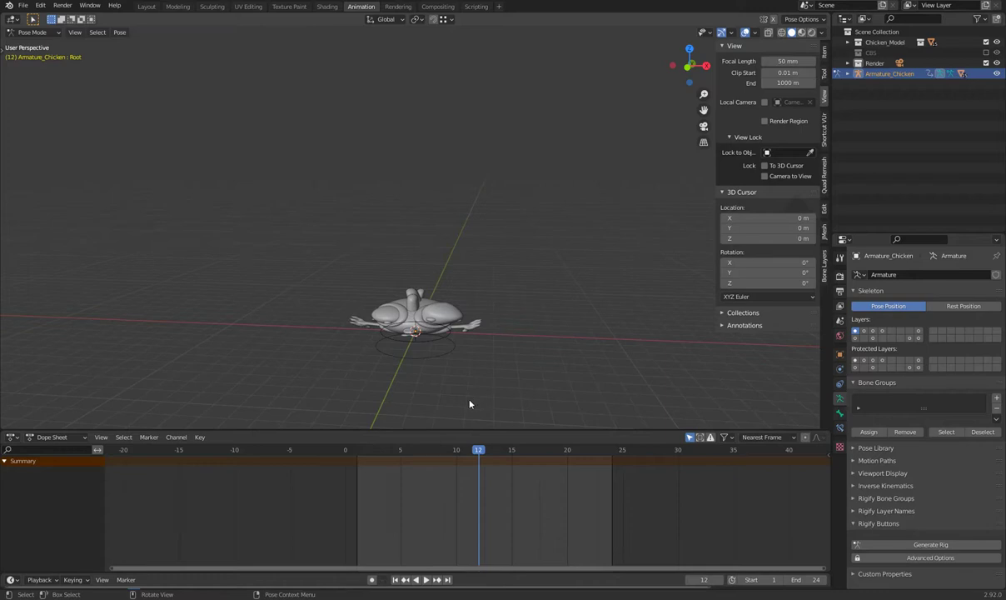
key("KP_7")
key("KP_1")
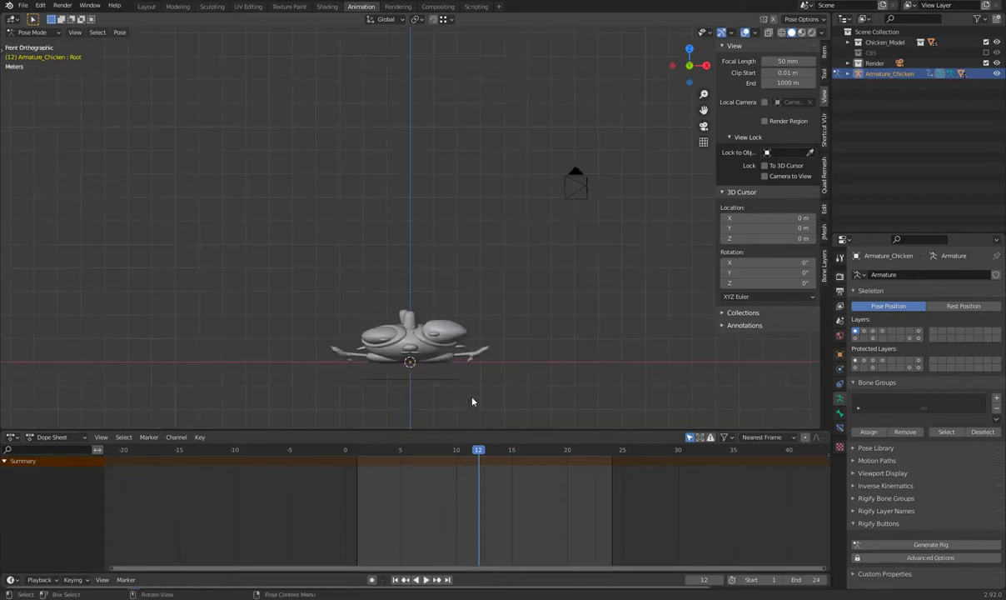
middle_click_drag(453, 395, 493, 392, "shift")
scroll(491, 283, "up", 3)
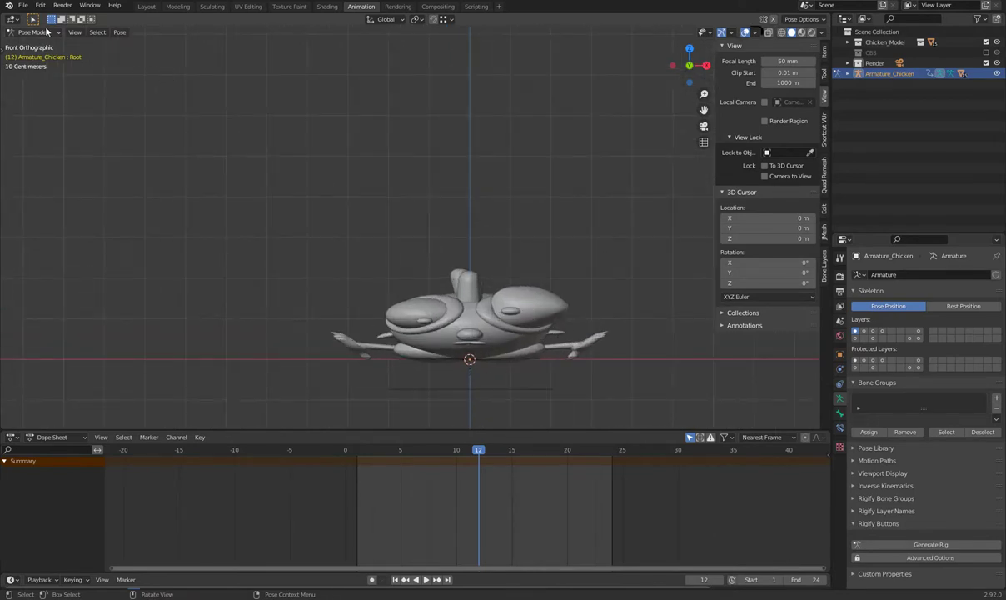
Switch from Pose Mode to Object Mode and scrub through the chicken's poses
left_click(33, 32)
left_click(30, 41)
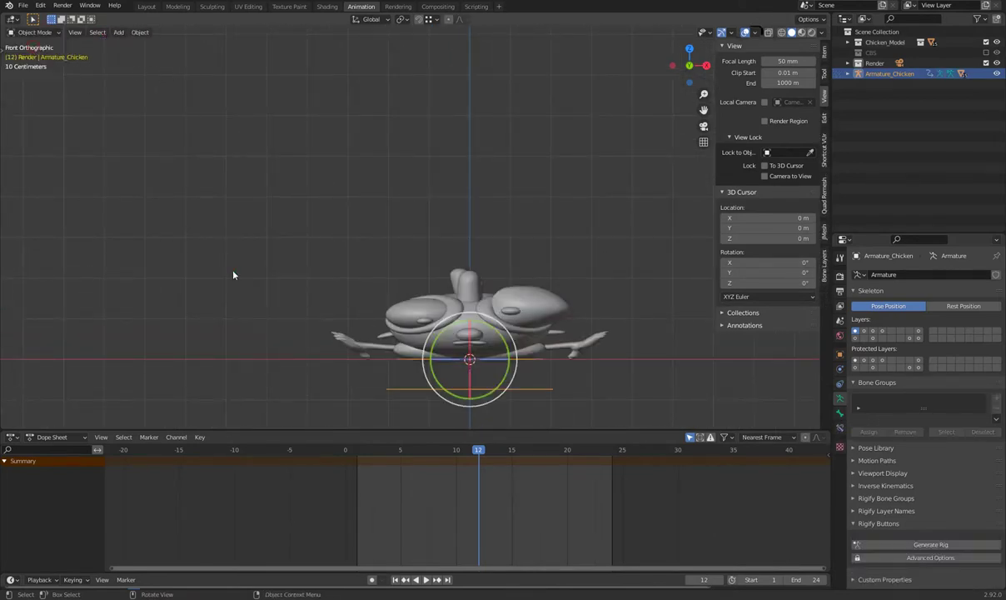
left_click(410, 316)
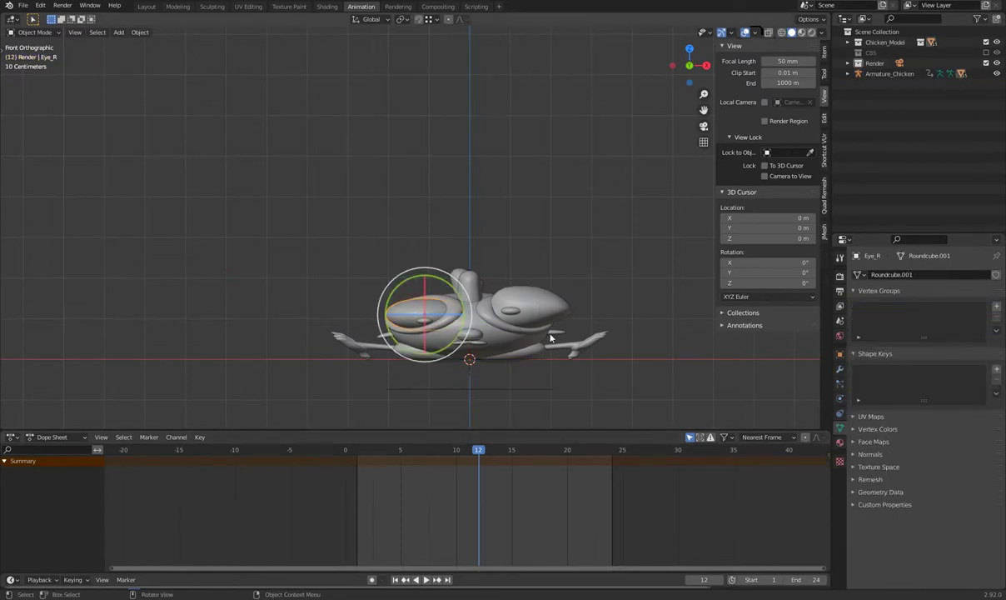
mouse_move(479, 450)
left_mouse_down()
mouse_move(483, 461)
mouse_move(456, 461)
mouse_move(469, 461)
left_mouse_up()
left_click(539, 358)
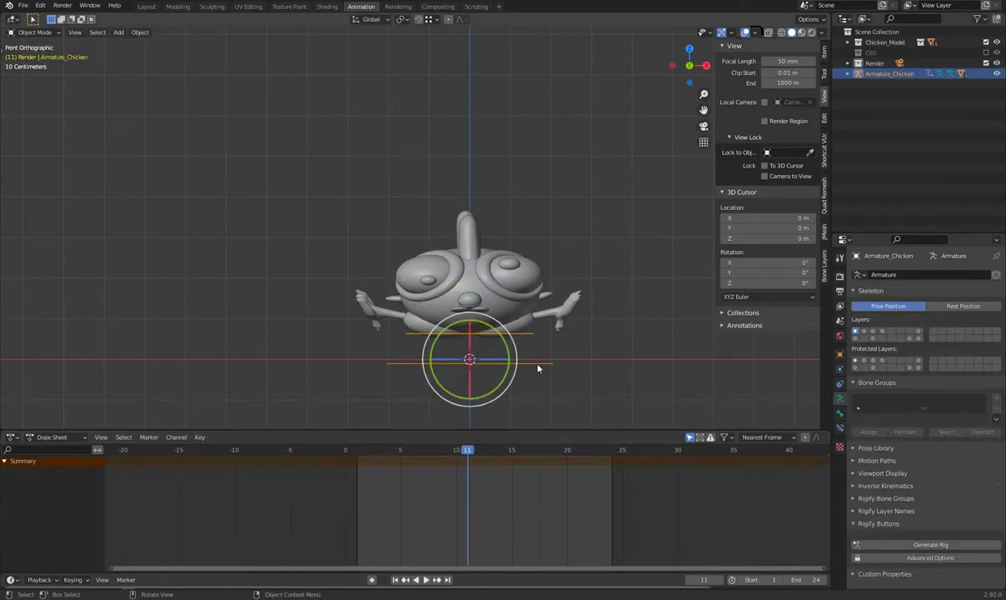
Play Eye_L's Squeeze animation, stopping at frame 9, then select Eye_R
left_click(510, 271)
key("space")
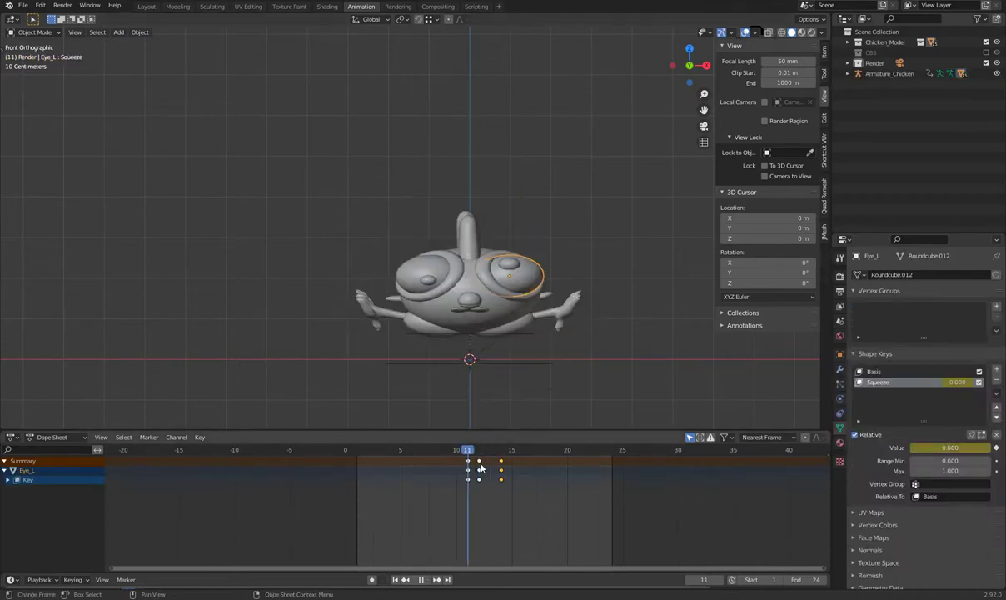
key("space")
left_click(430, 190)
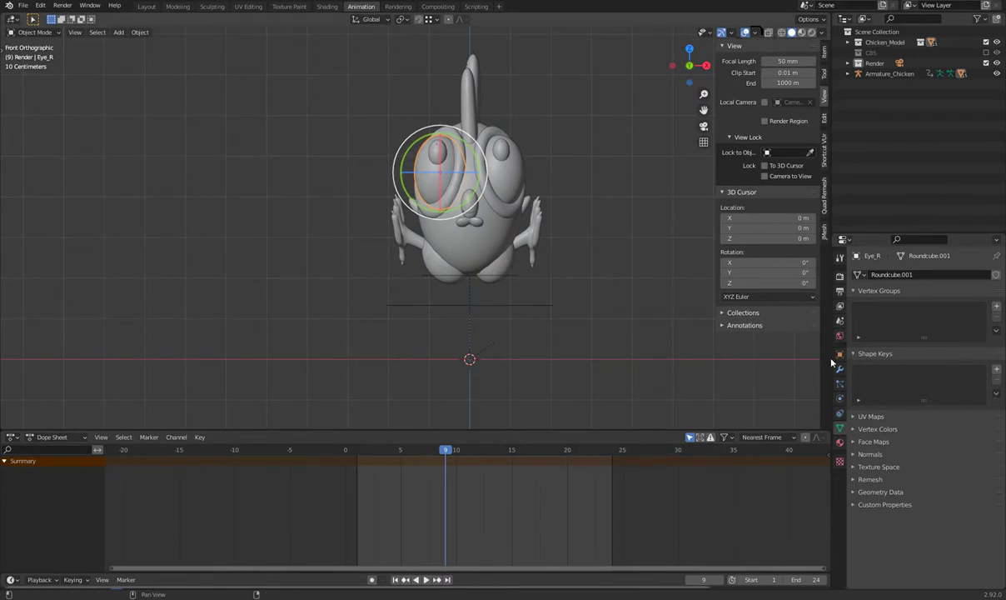
left_click(839, 398)
Add a Basis and a second shape key to Eye_R, naming the second Squeeze
left_click(839, 429)
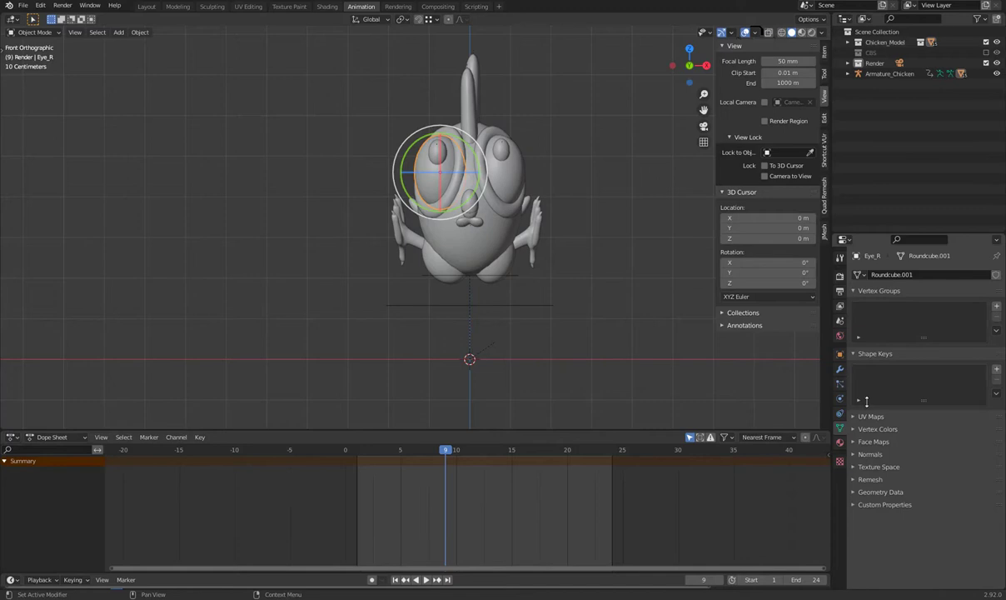
left_click(997, 370)
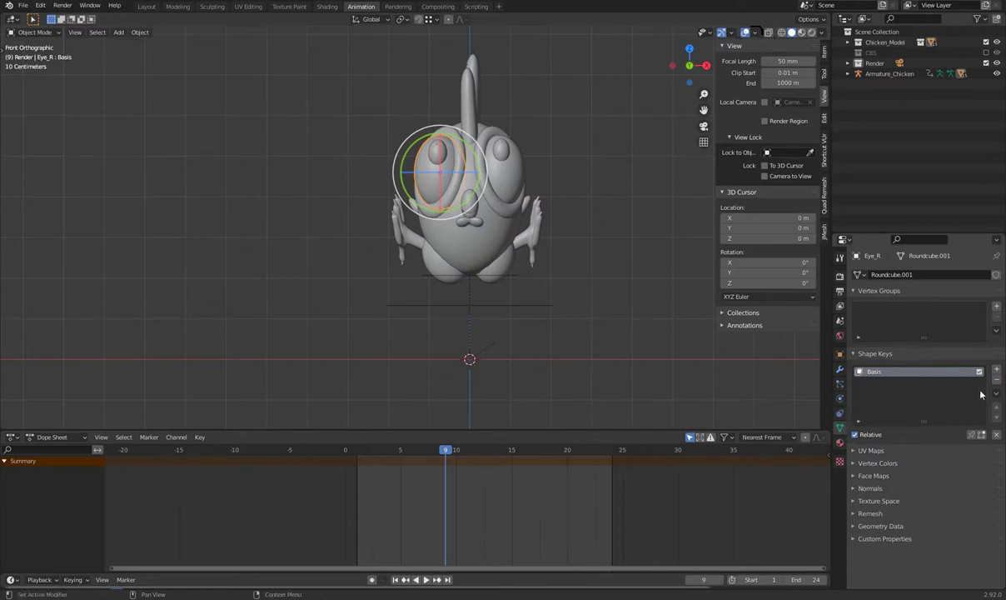
left_click(997, 372)
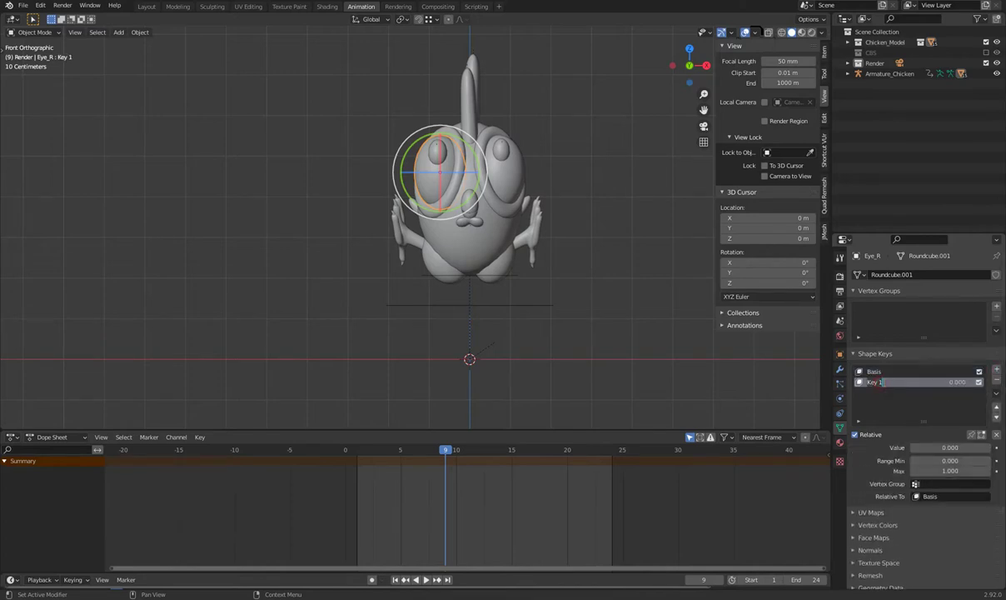
type("Squeeze")
key("Return")
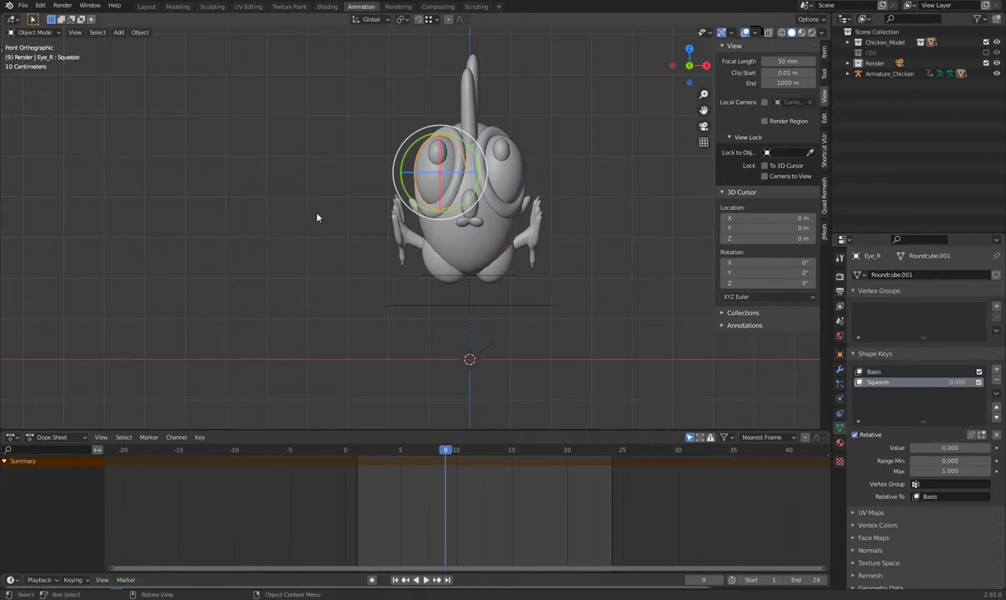
Compare Basis against Squeeze, then edit the Squeeze shape key in Edit Mode
left_click(873, 372)
left_click(874, 381)
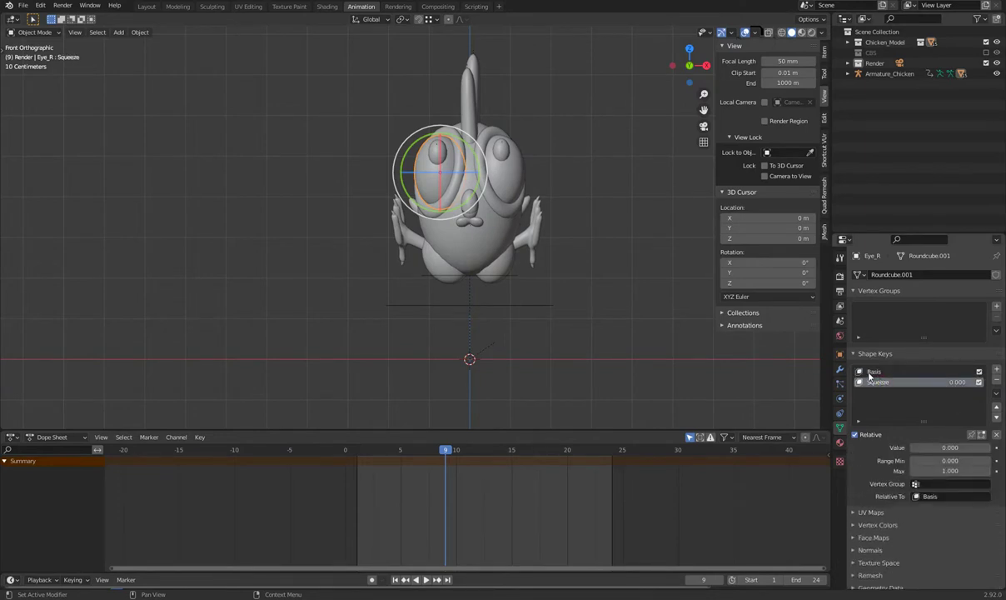
left_click(872, 371)
left_click(876, 382)
left_click(872, 371)
left_click(877, 383)
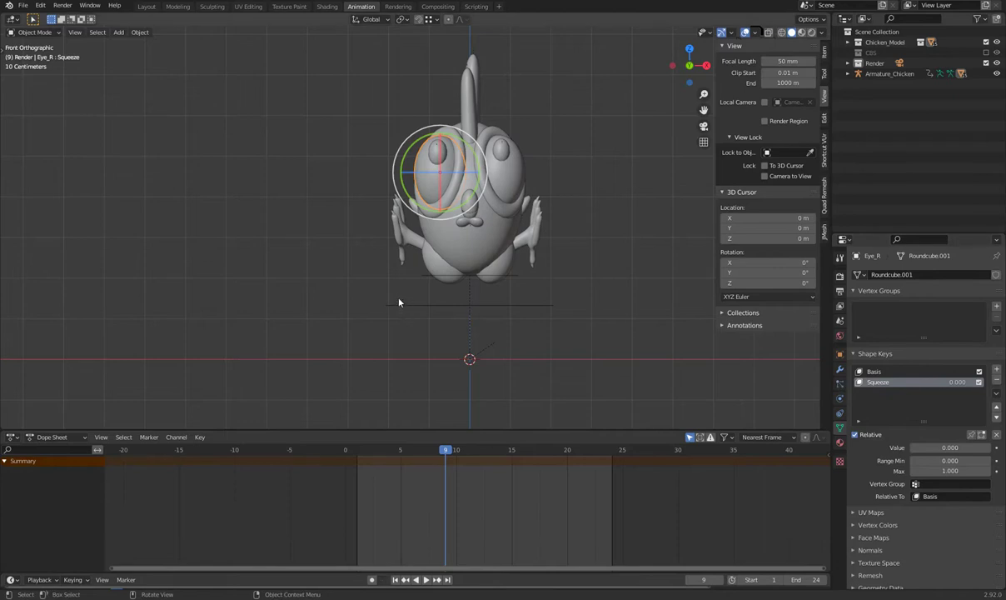
key("Tab")
Set the frame to 12 and zoom in on the right eye
left_click_drag(441, 452, 486, 456)
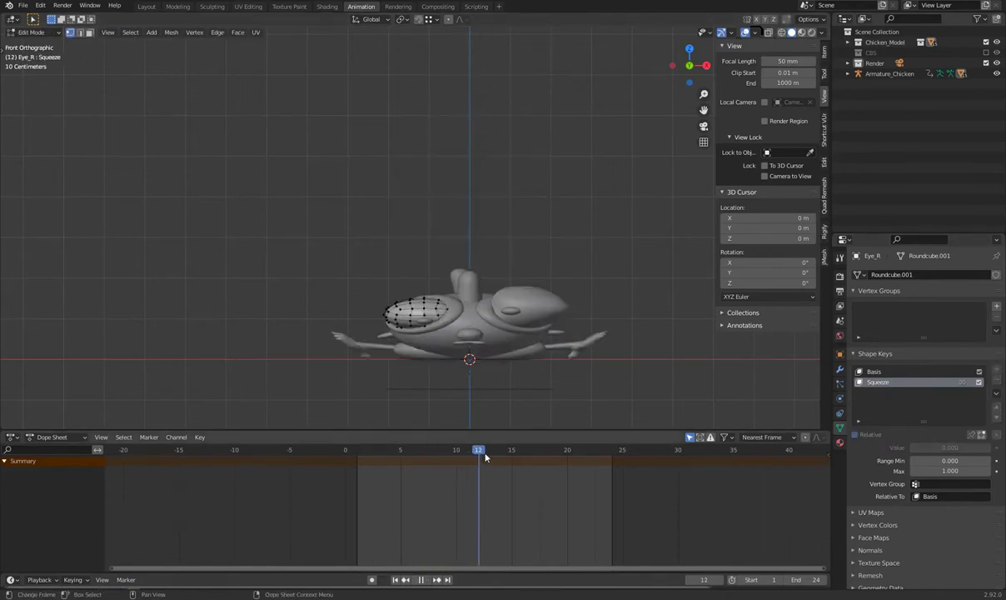
key("space")
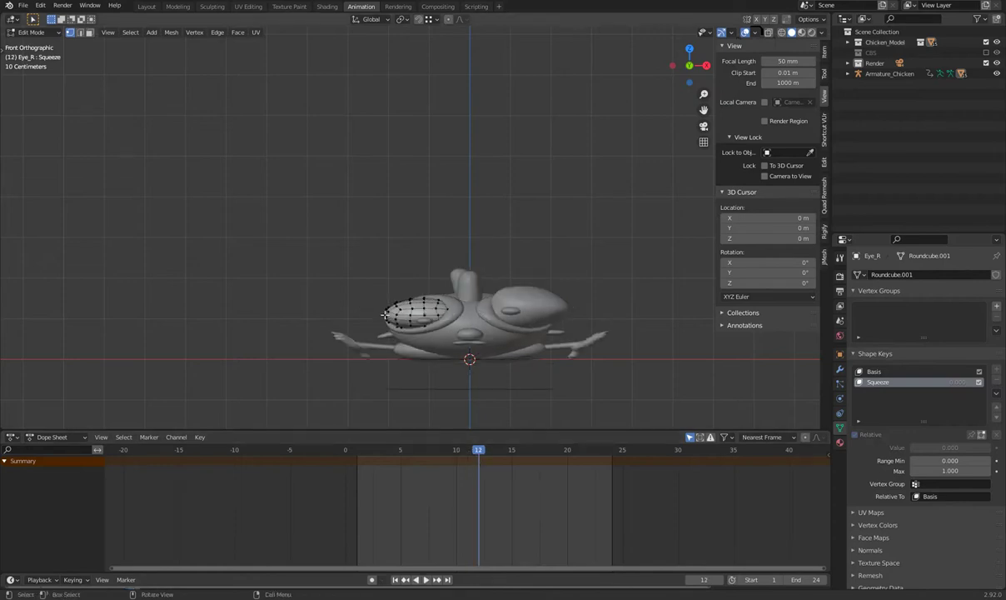
scroll(393, 311, "up", 2)
scroll(393, 226, "up", 2)
scroll(393, 226, "up", 4)
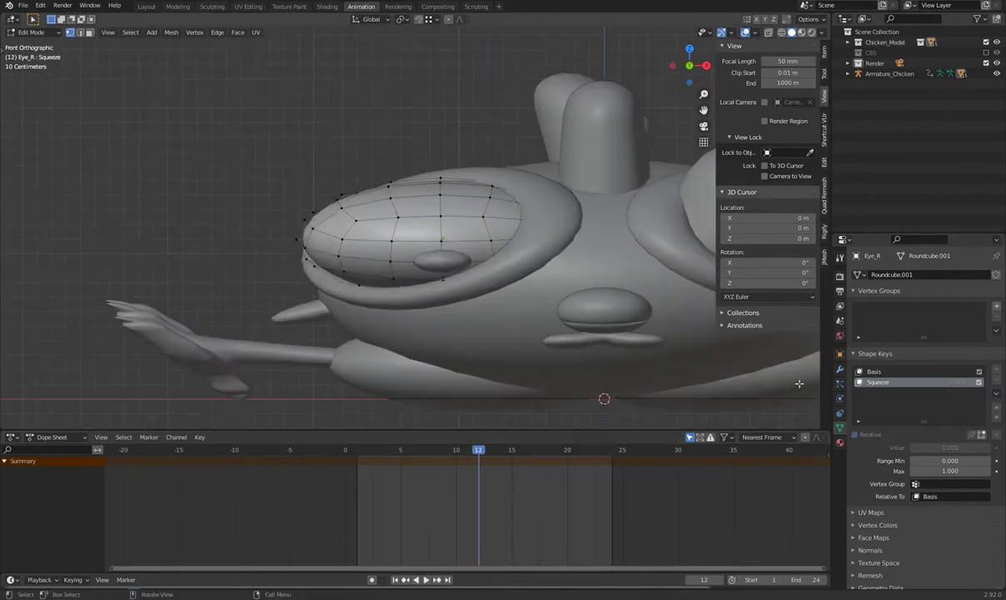
With proportional editing on, scale the eye's outer-edge vertex to shrink the eye
left_click(340, 209)
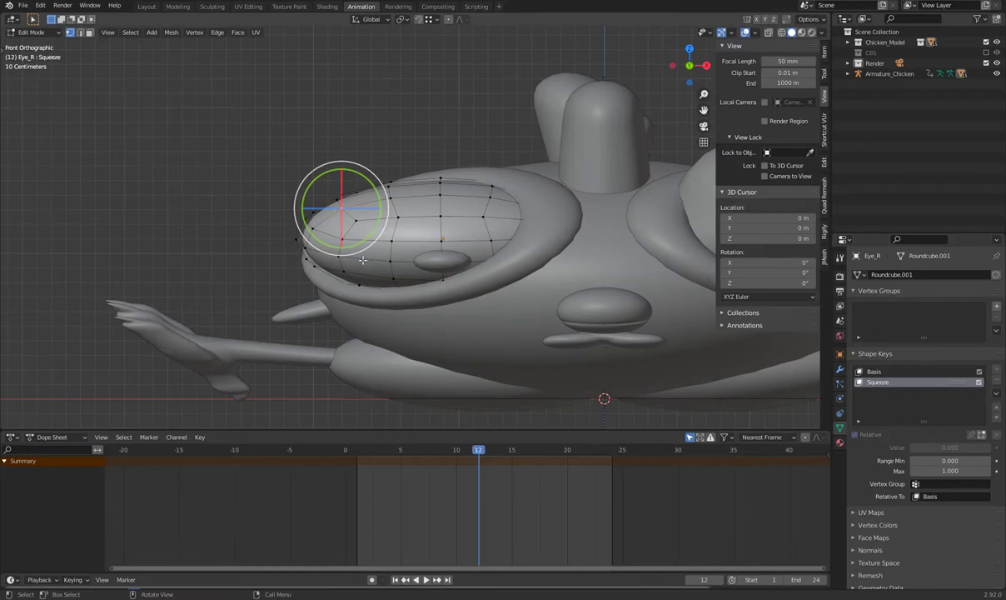
left_click(448, 19)
key("s")
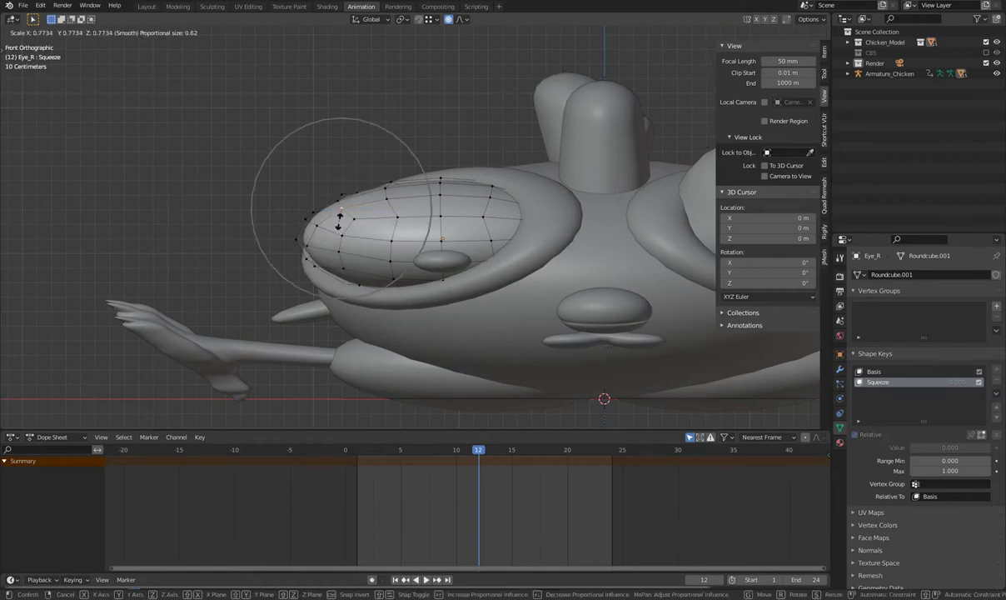
scroll(337, 225, "up", 1)
scroll(338, 225, "up", 3)
scroll(338, 225, "down", 5)
key("g")
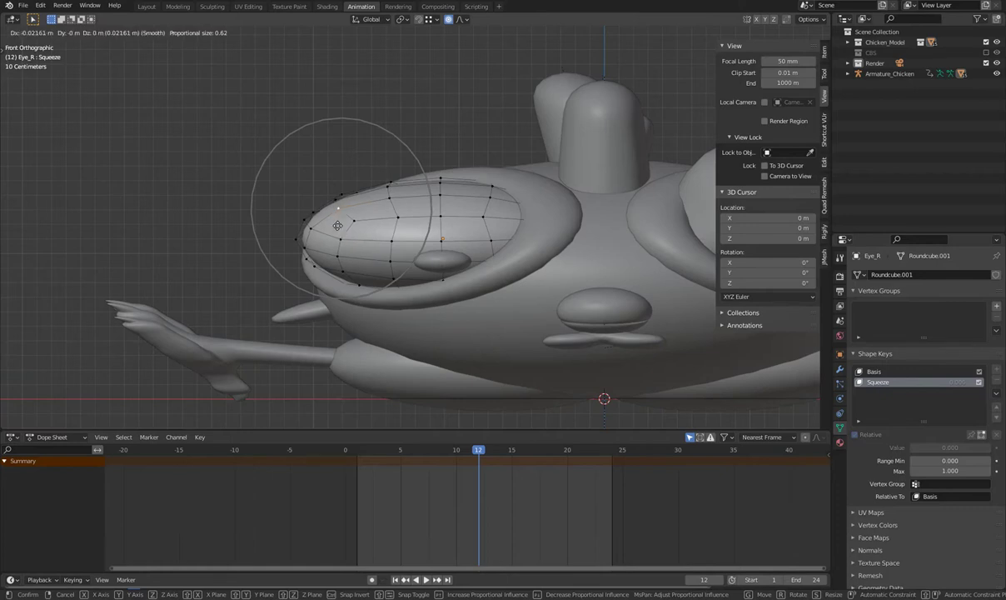
key("s")
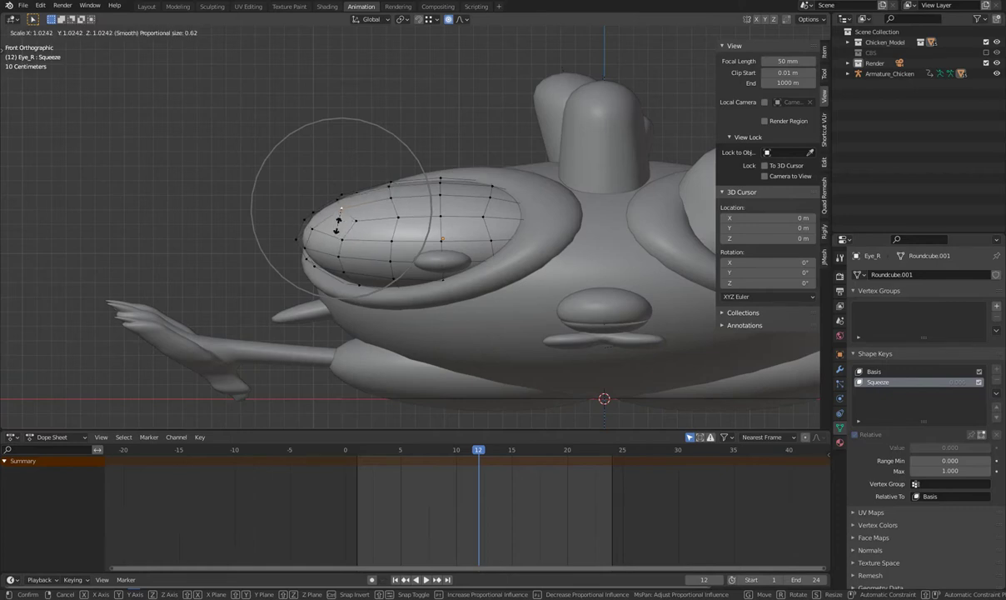
left_click(339, 212)
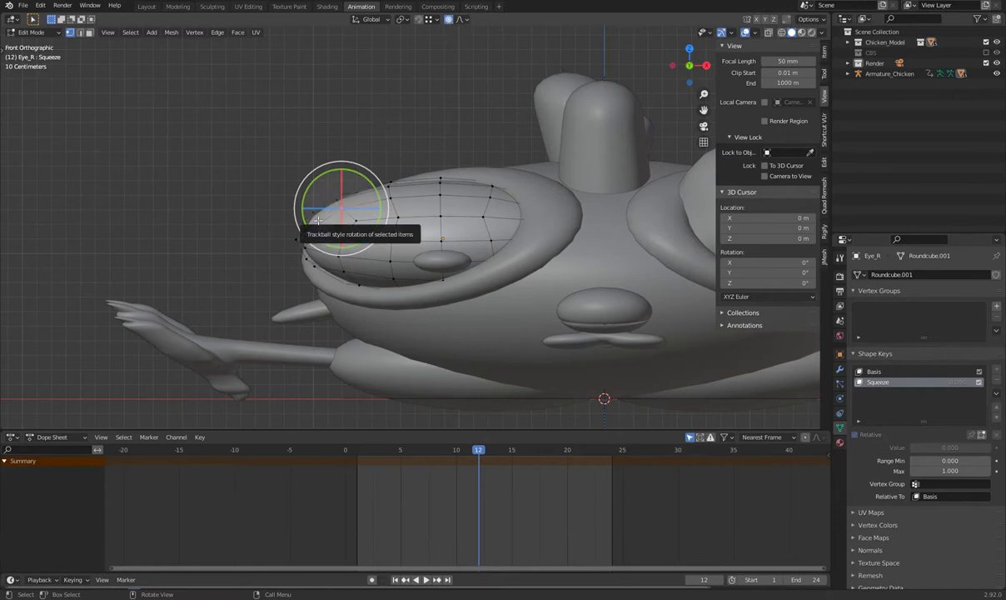
Pull the eye's front vertices outward with an adjusted proportional falloff radius
left_click_drag(314, 213, 316, 212)
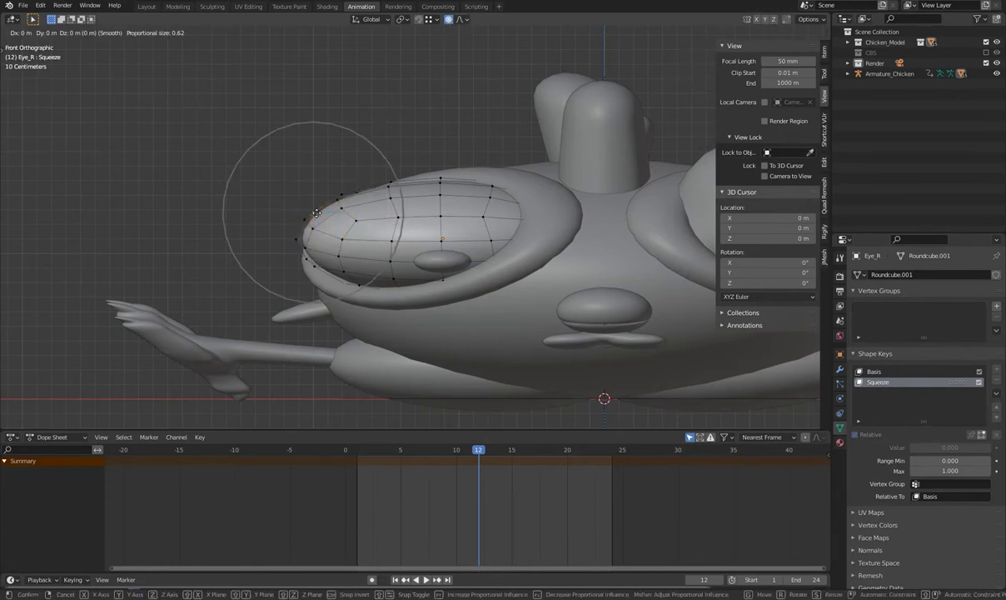
scroll(316, 212, "up", 3)
scroll(316, 212, "up", 4)
scroll(317, 212, "up", 3)
scroll(316, 212, "up", 1)
scroll(316, 213, "down", 7)
scroll(316, 213, "down", 10)
scroll(317, 213, "up", 7)
scroll(318, 213, "down", 2)
scroll(314, 212, "down", 4)
scroll(308, 208, "down", 2)
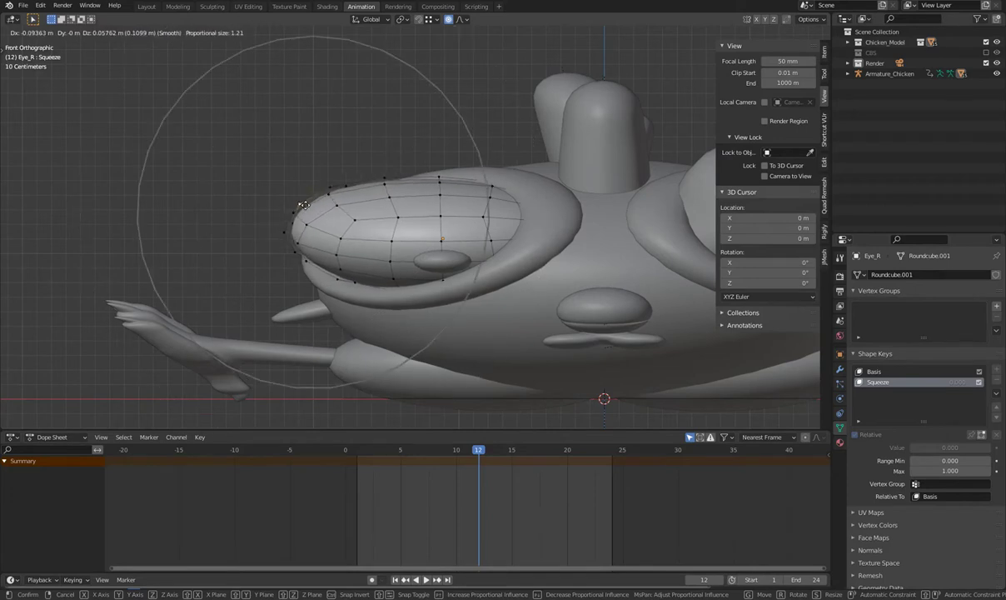
left_click(306, 204)
key("KP_7")
From the top, move an outer-edge vertex of the eye with soft falloff
left_click(345, 335)
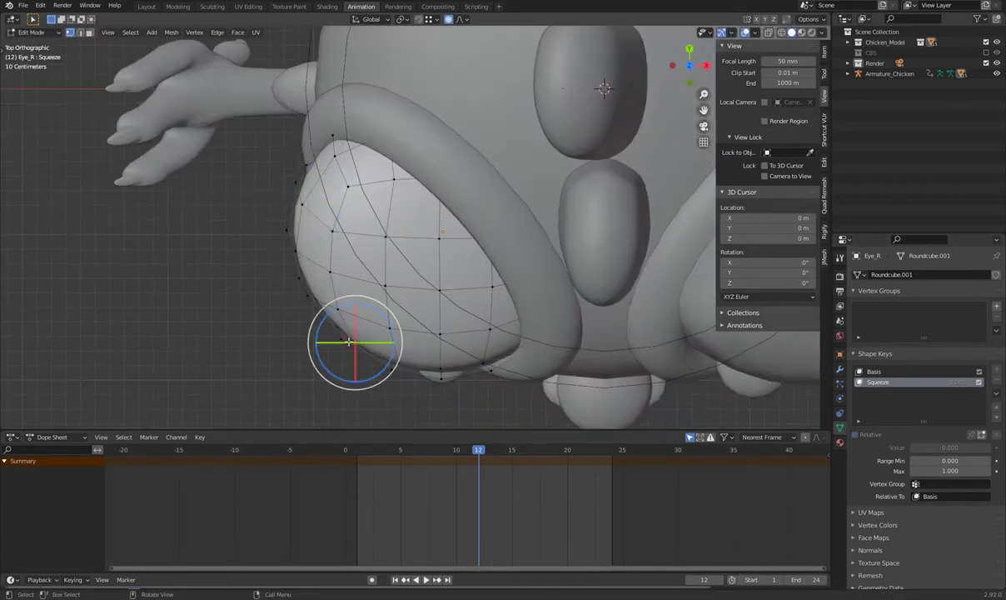
scroll(357, 333, "down", 3)
scroll(356, 334, "up", 2)
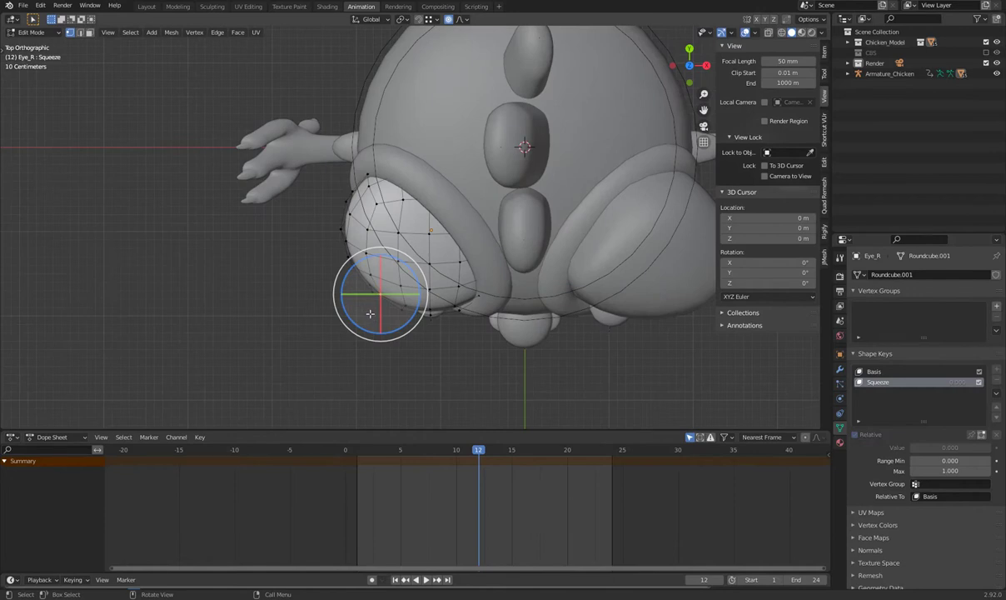
key("g")
scroll(367, 315, "up", 3)
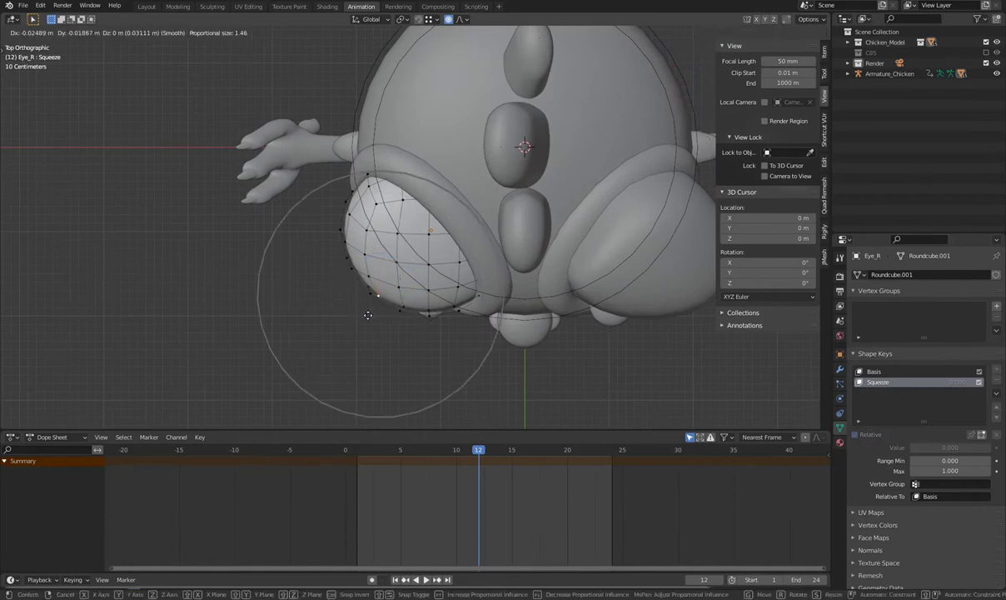
scroll(350, 323, "down", 2)
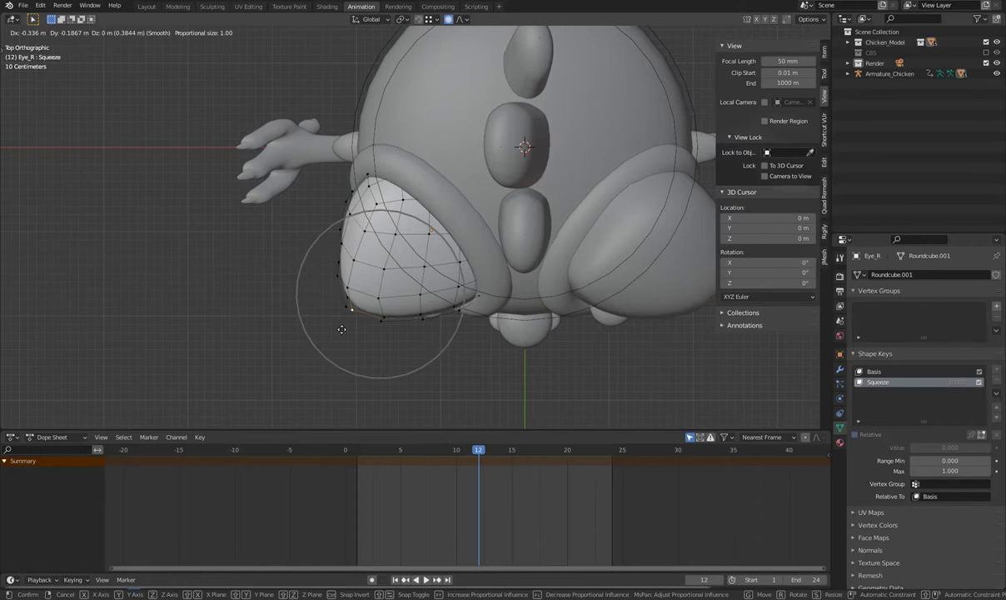
left_click(337, 330)
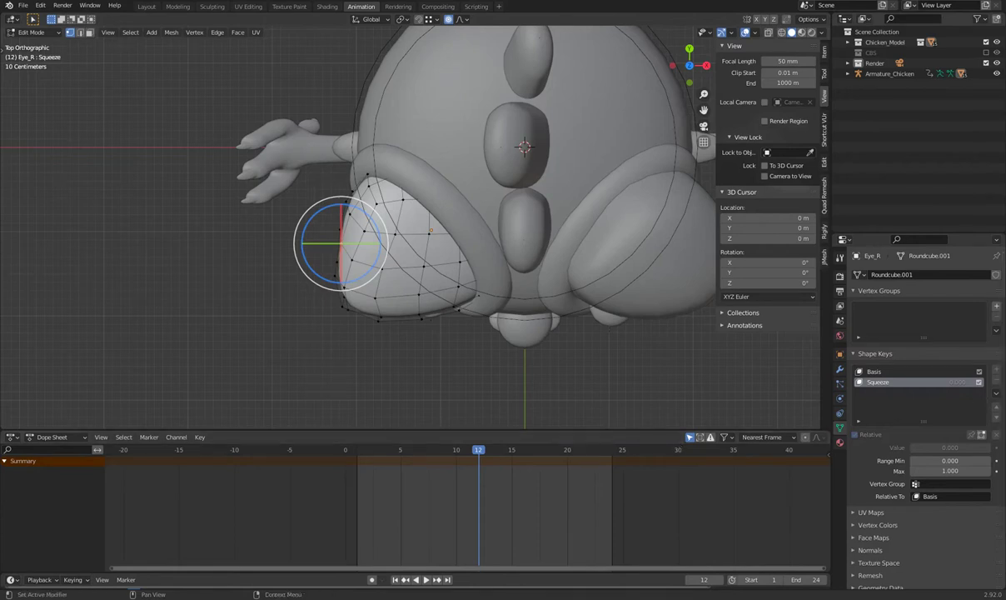
Change the view, clear the vertex selection and return to the shape key settings
key("ctrl+1")
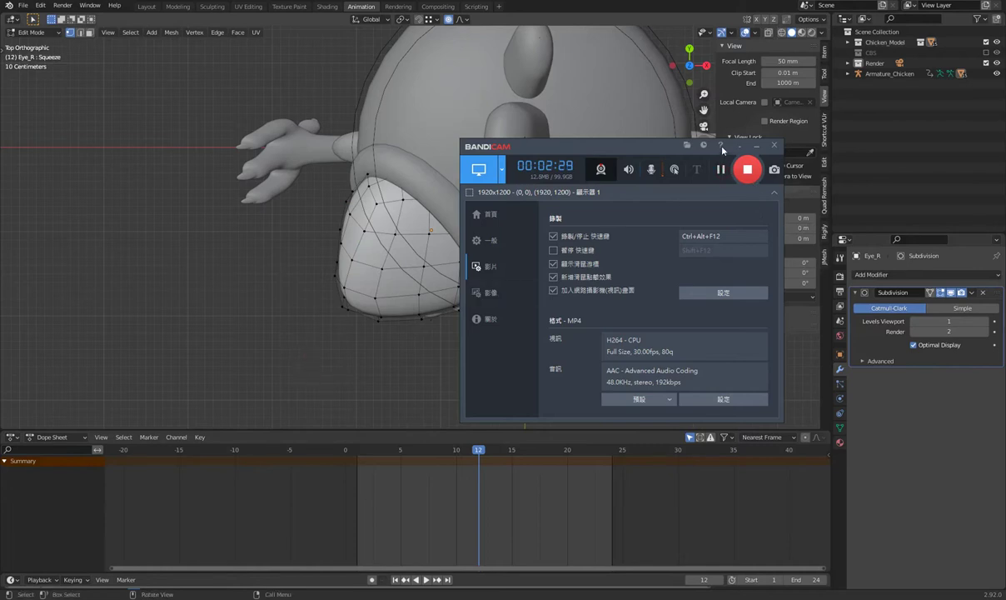
left_click(755, 145)
left_click(335, 260)
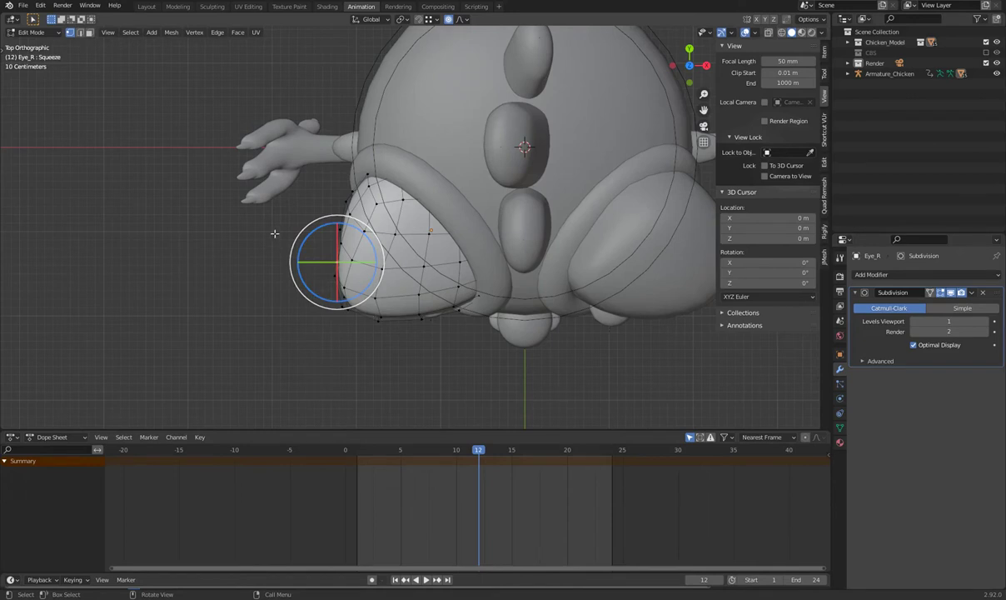
left_click(31, 32)
left_click(249, 383)
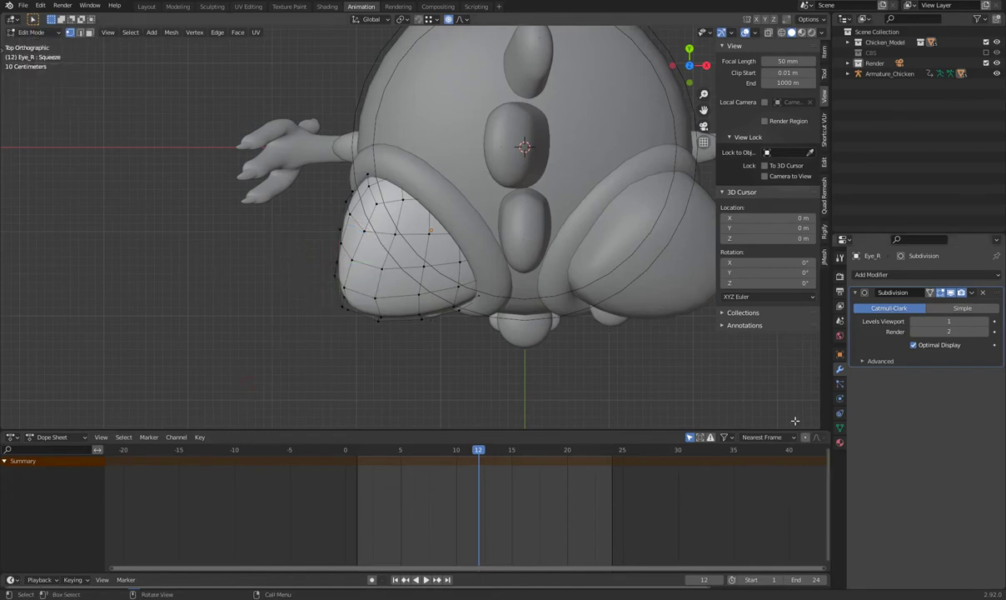
left_click(840, 427)
Circle-select the eye's outer-edge vertices and push them inward with proportional editing
key("c")
left_click_drag(314, 234, 321, 250)
key("g")
left_click(306, 279)
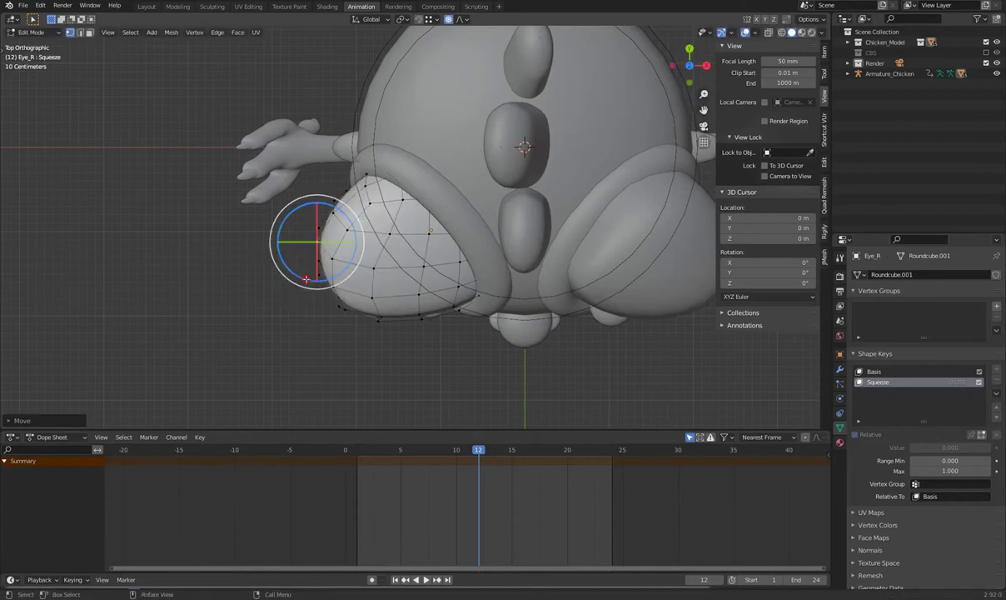
key("KP_1")
Lift the eye-tip vertices upward on the Squeeze shape
left_click(372, 228)
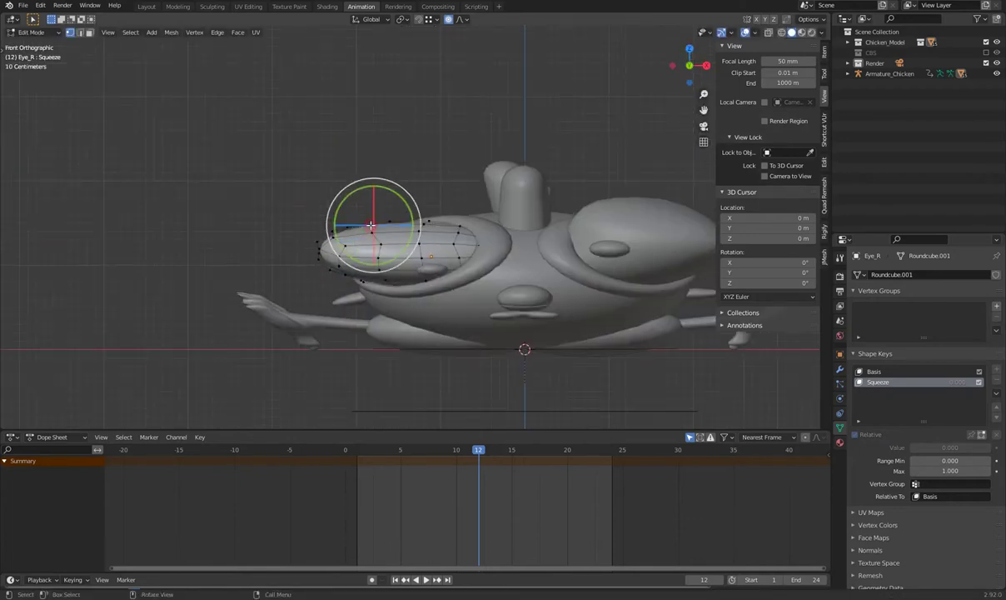
key("g")
left_click(341, 223)
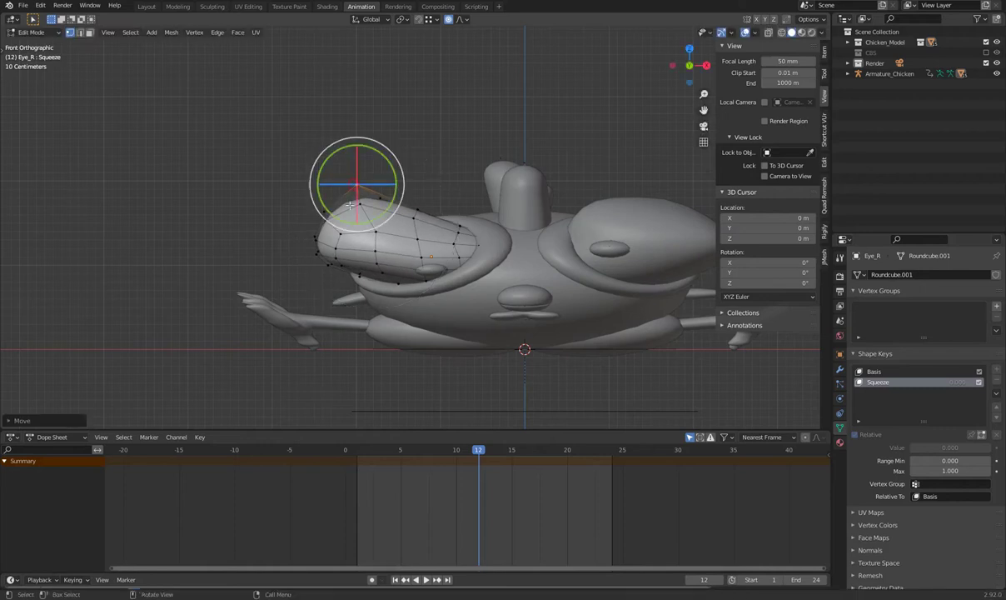
left_click(323, 213)
key("g")
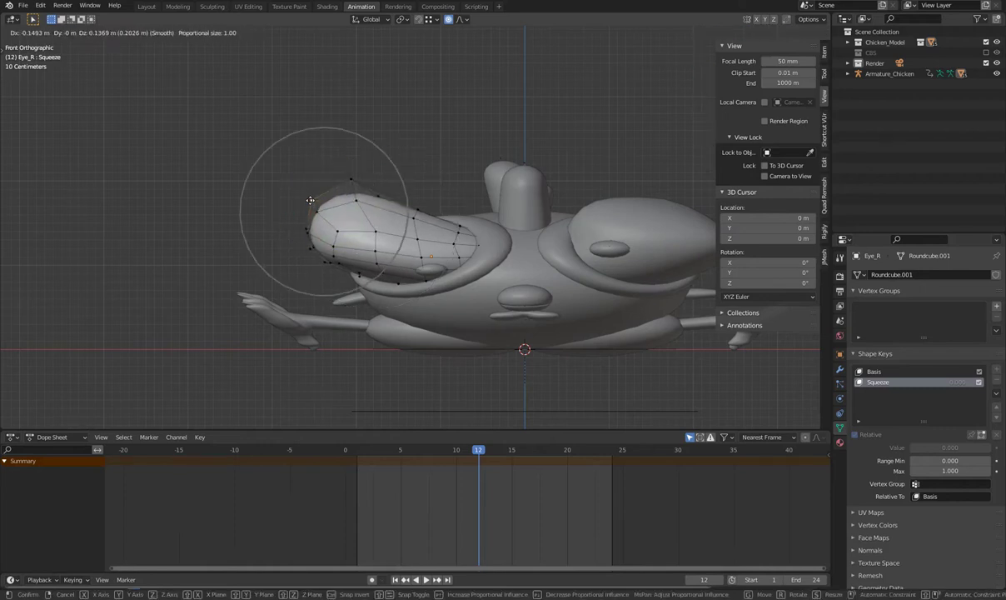
left_click(317, 215)
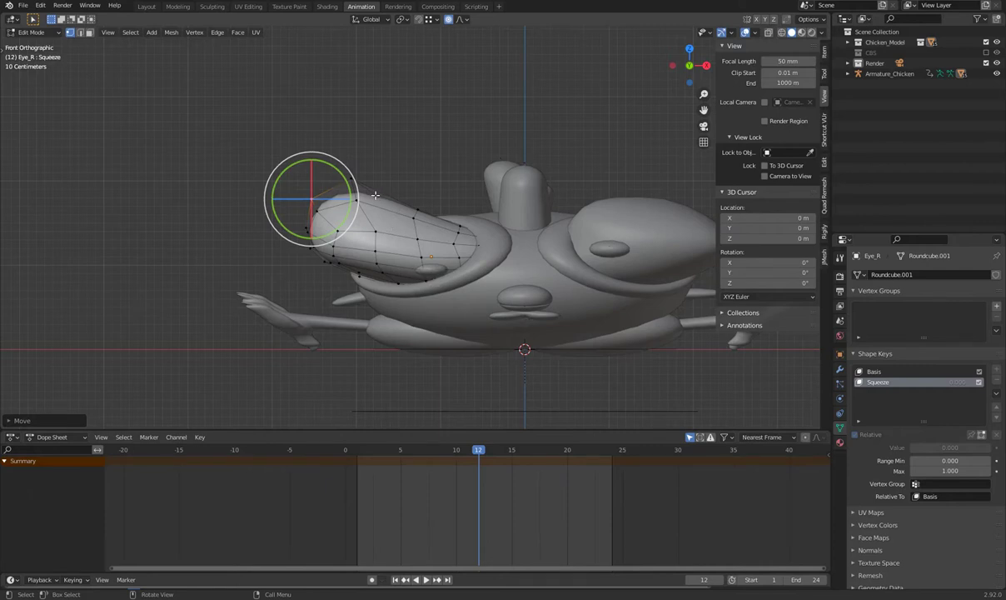
Rotate the top of the eye to tilt it, deselect, and return to Object Mode
left_click(374, 197)
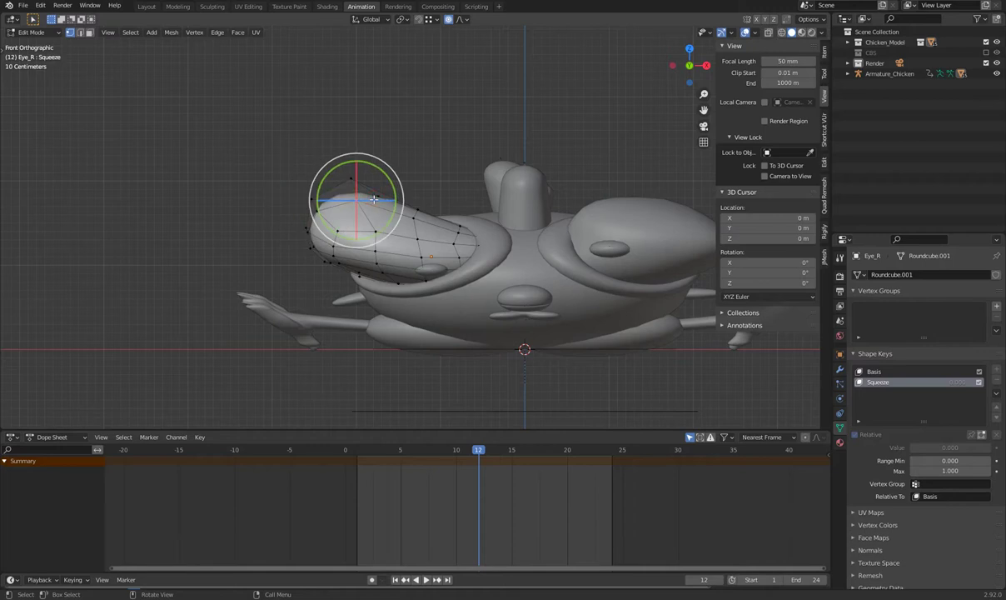
left_click_drag(381, 202, 341, 240)
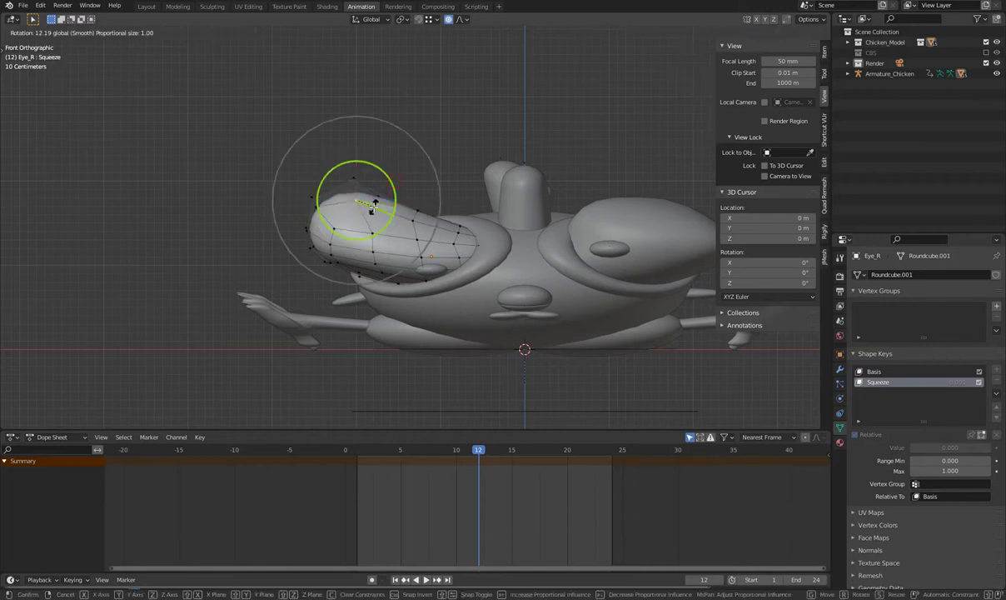
scroll(341, 221, "down", 2)
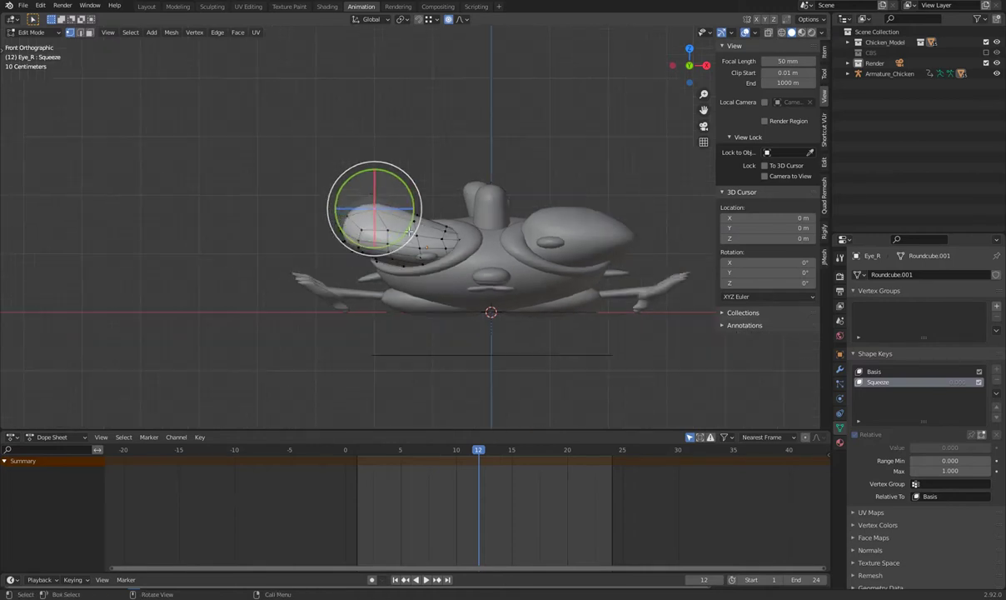
left_click(426, 135)
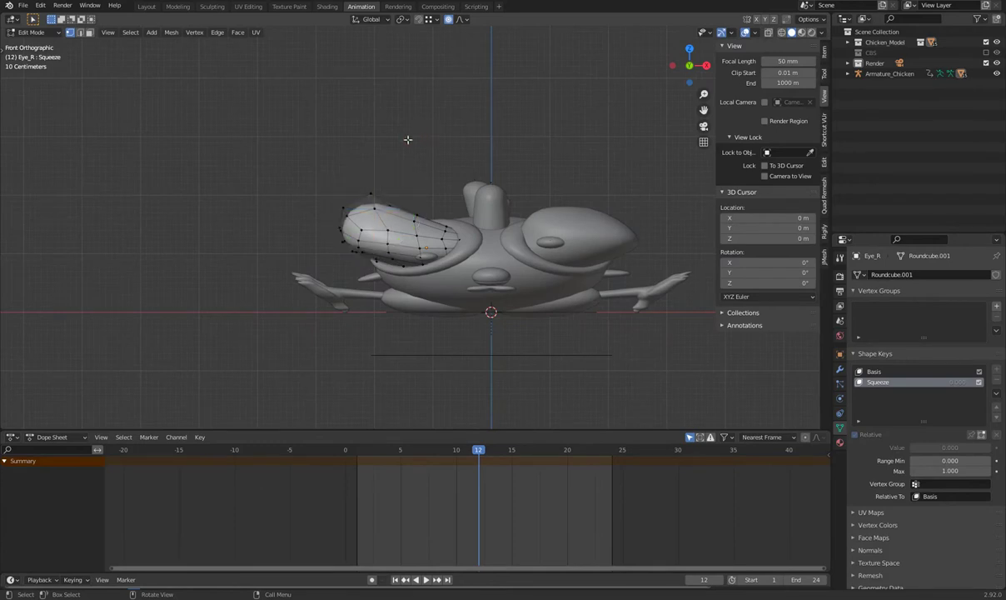
left_click(41, 34)
left_click(37, 43)
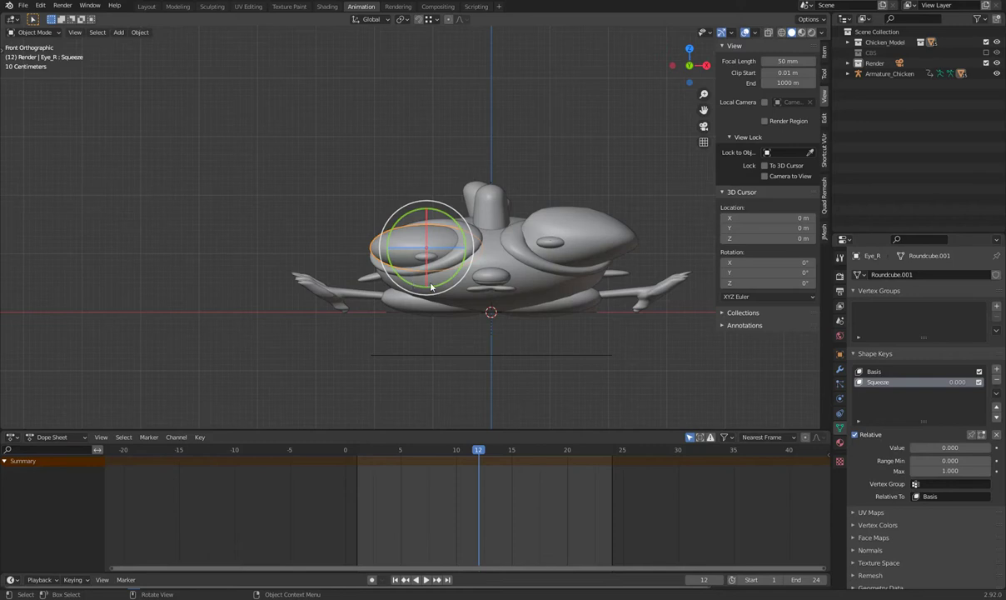
Switch between Basis and Squeeze, moving Squeeze above Basis in the list
left_click(874, 372)
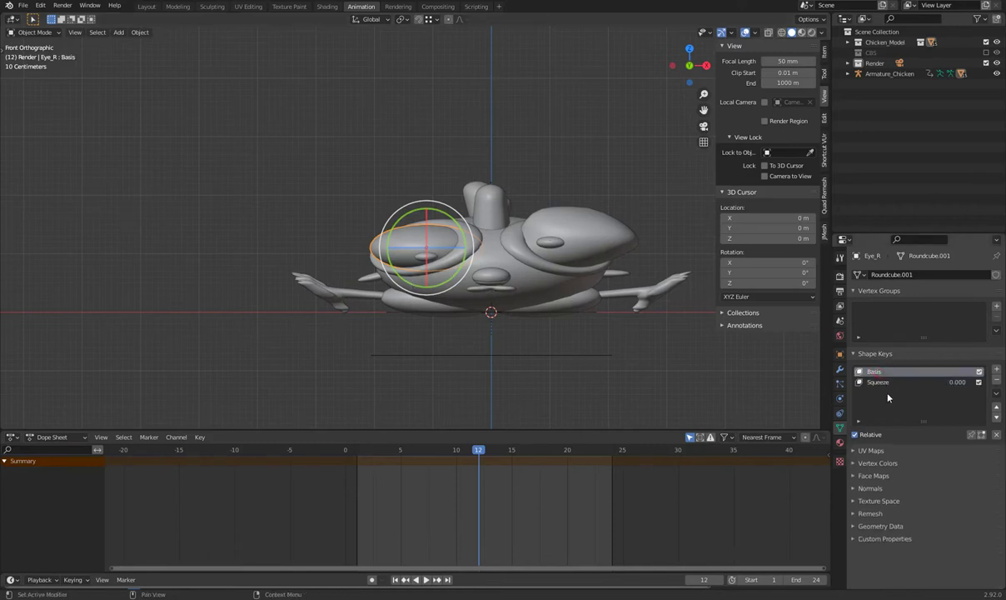
left_click(879, 383)
left_click(879, 374)
left_click(995, 417)
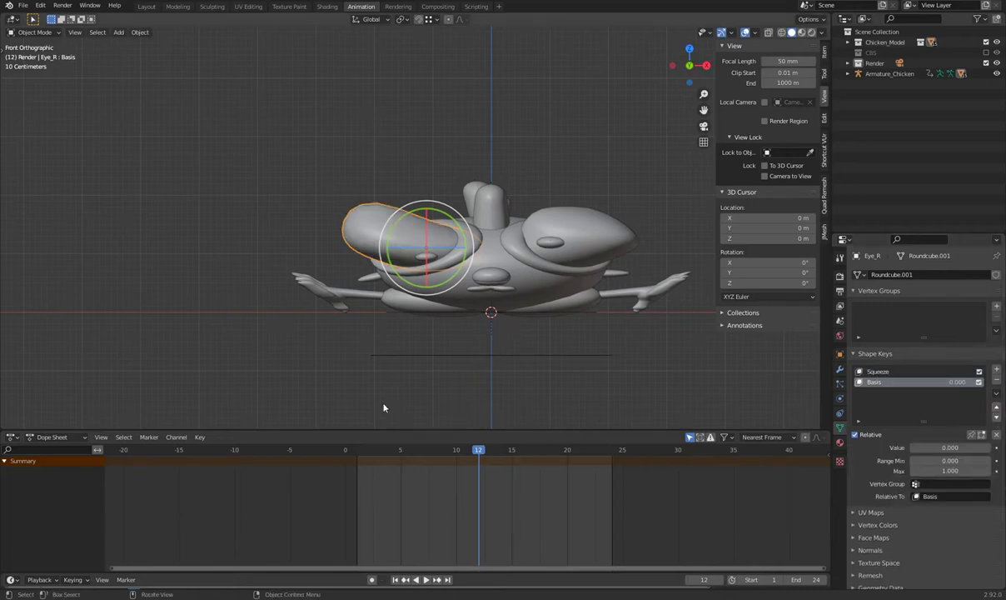
left_click(878, 371)
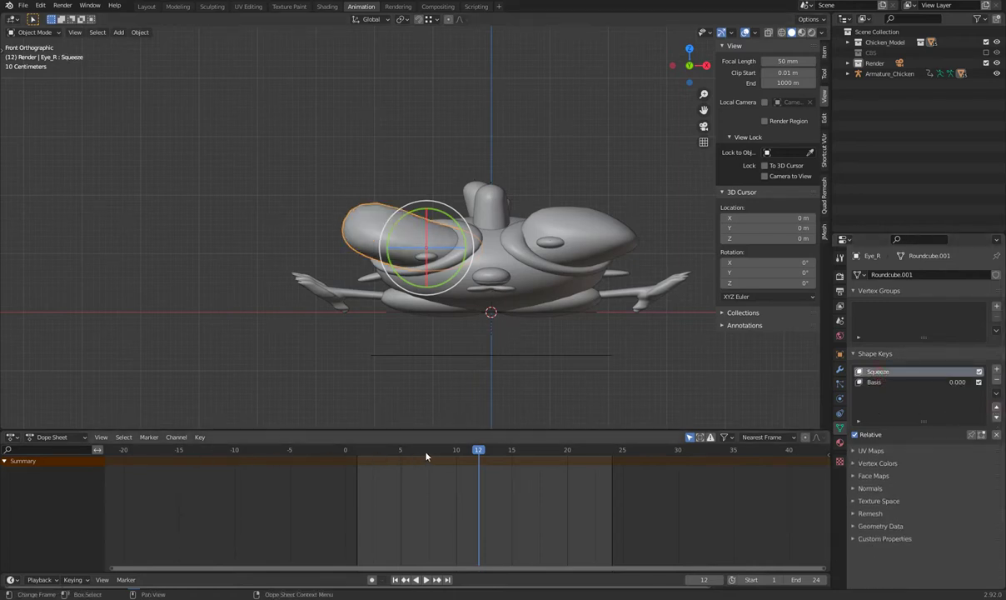
Play the animation from frame 8, then undo so Basis sits above Squeeze again
left_click_drag(478, 450, 445, 450)
scroll(463, 355, "down", 2)
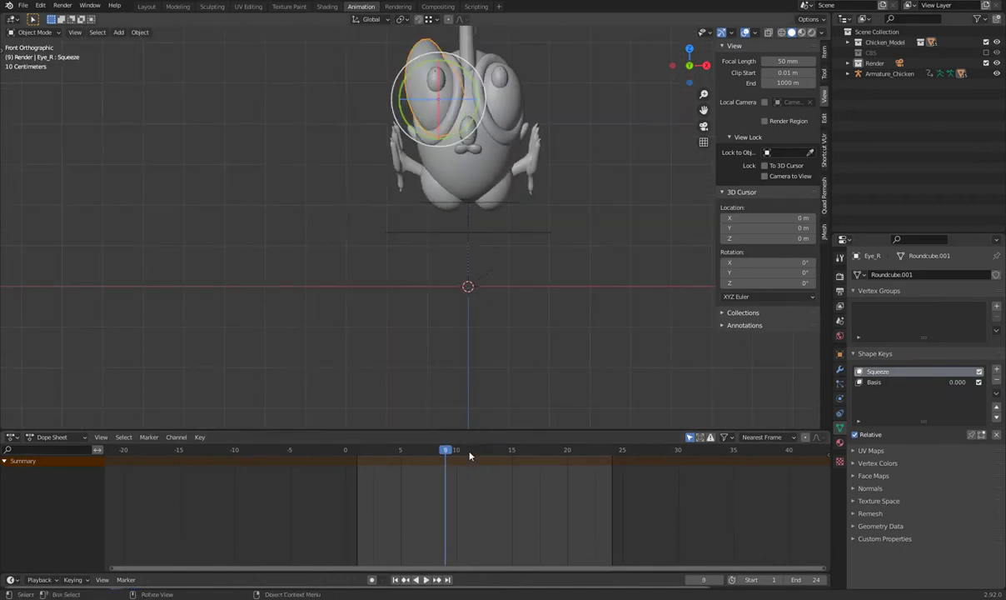
key("space")
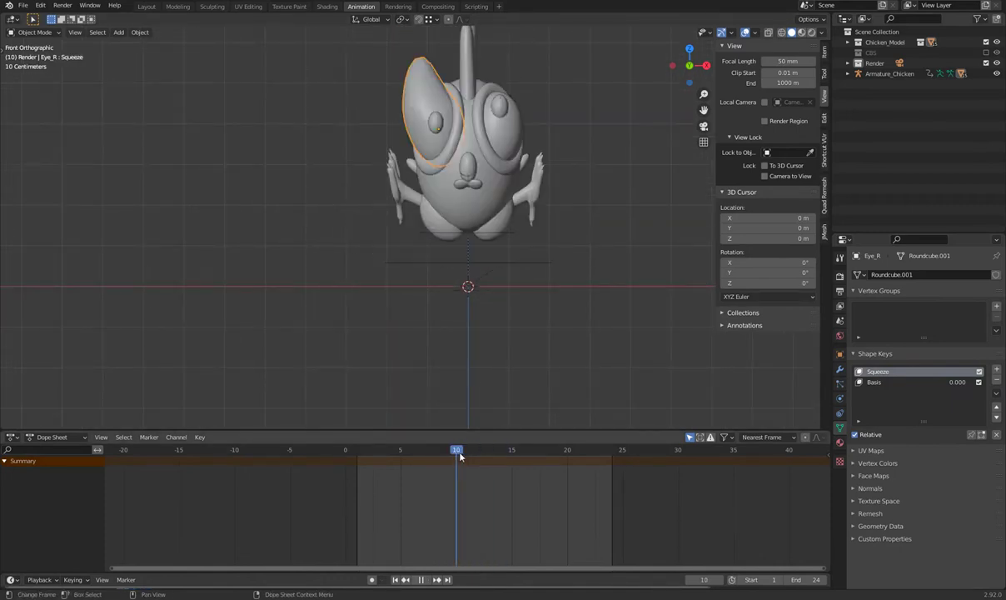
key("space")
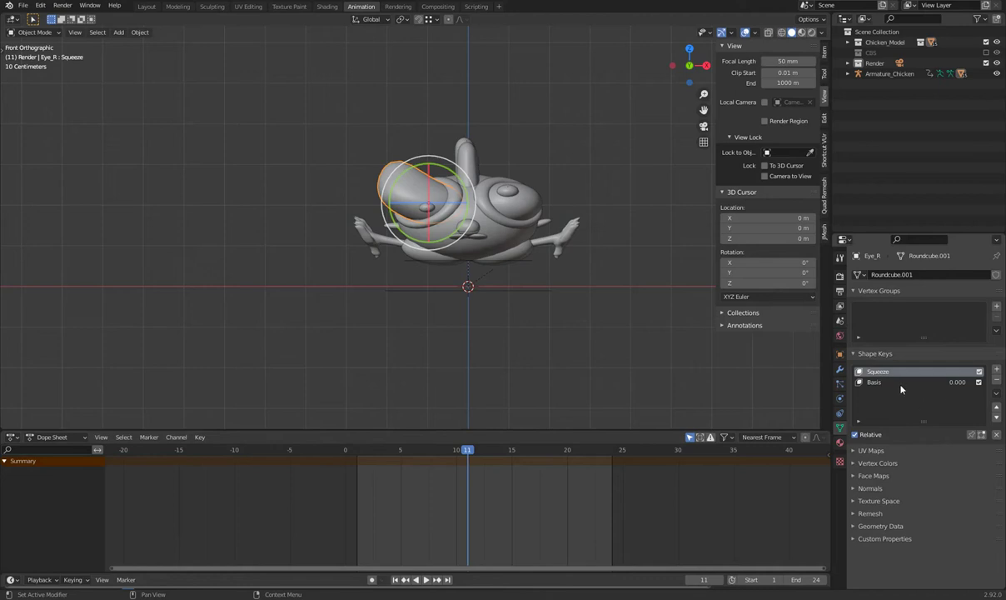
key("ctrl+z")
left_click(874, 371)
Preview Squeeze by raising its value, reset it to 0, and keyframe it on frame 11
left_click(876, 381)
mouse_move(926, 450)
left_mouse_down()
mouse_move(983, 451)
mouse_move(944, 450)
left_mouse_up()
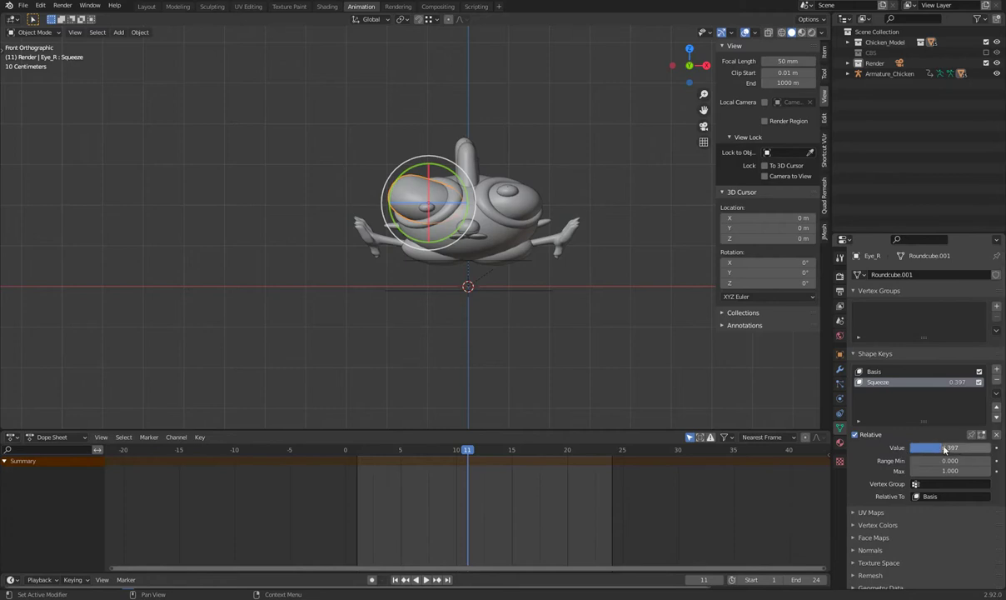
left_click_drag(944, 449, 912, 450)
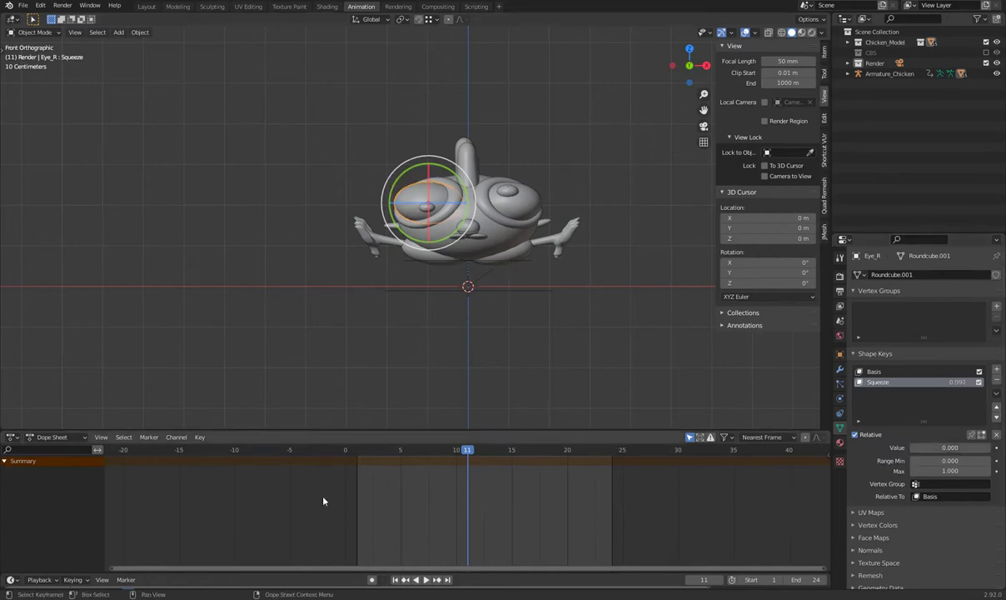
key("space")
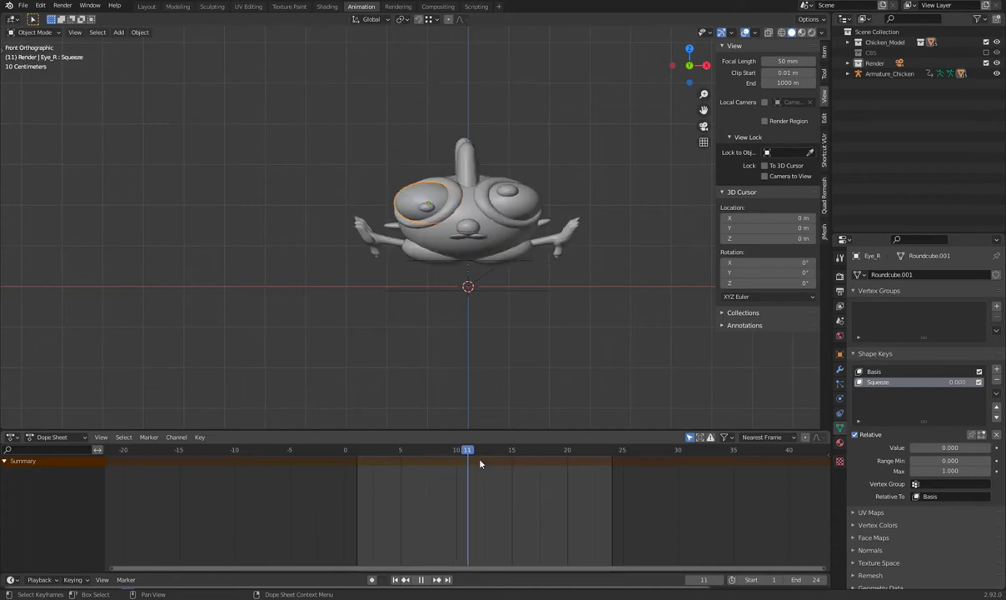
key("space")
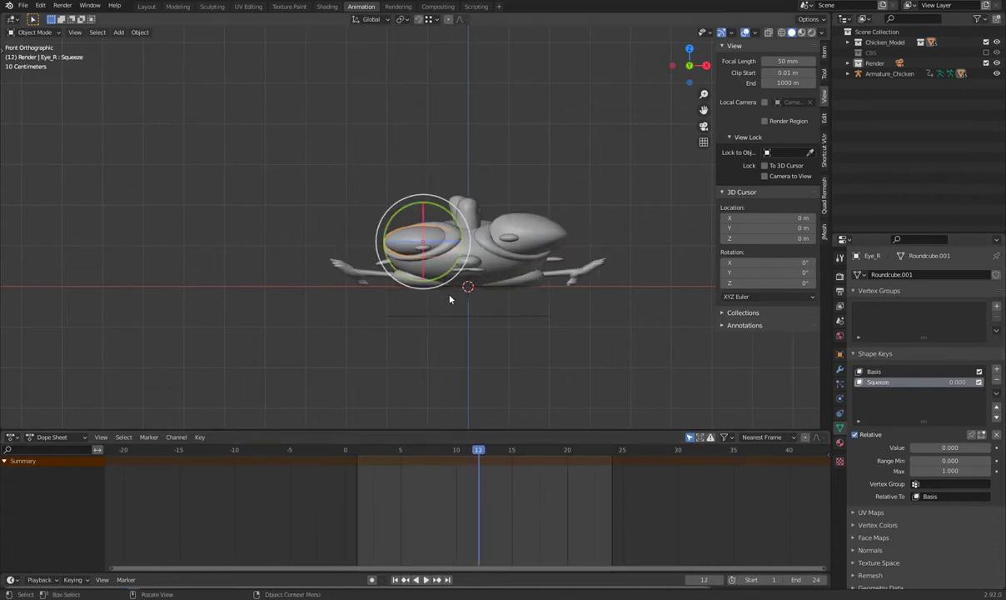
key("space")
key("space")
left_click(996, 448)
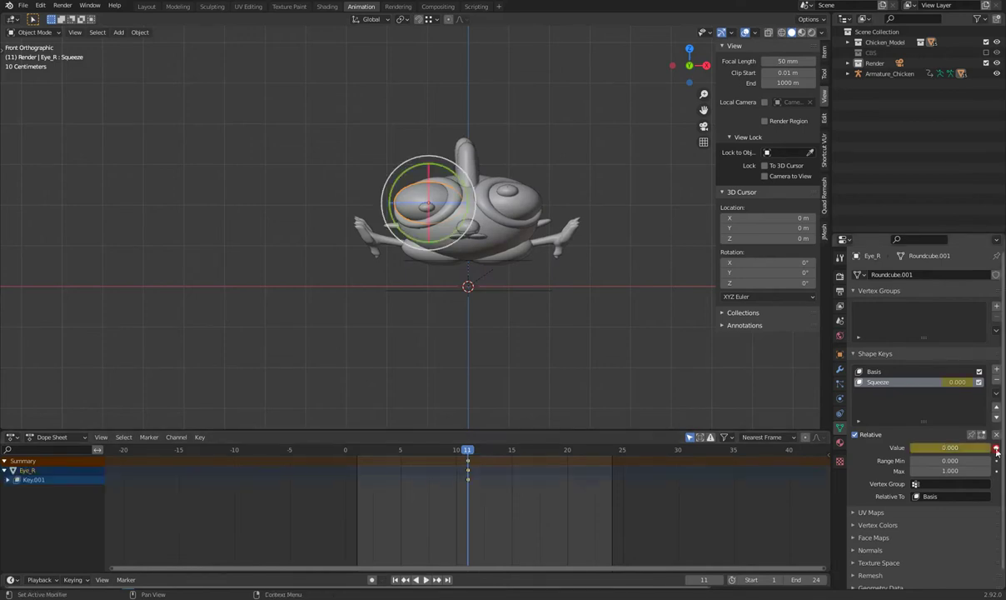
With Auto Keying on, set Squeeze to 1.000 on frame 12
left_click(373, 579)
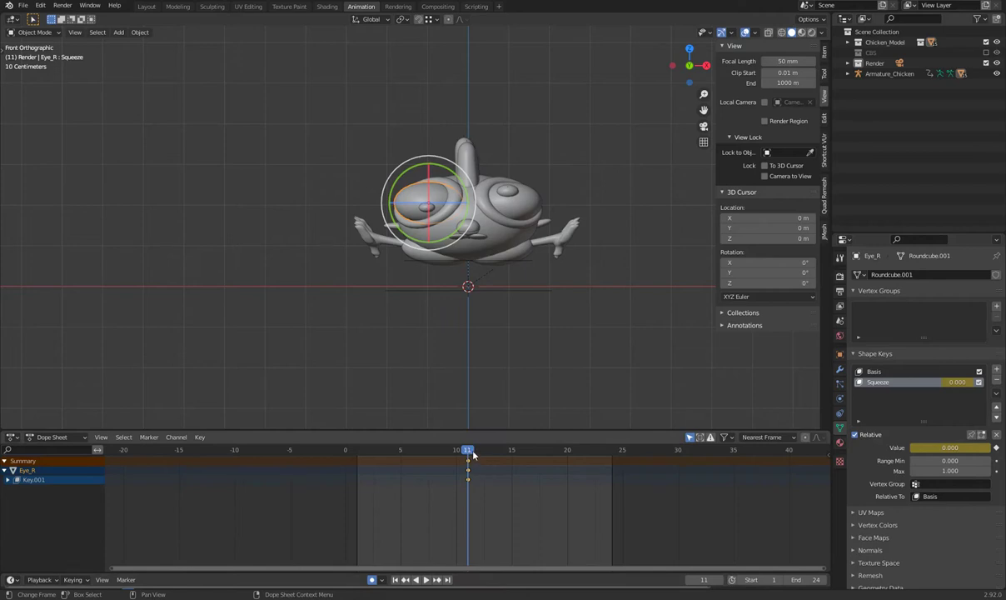
key("Right")
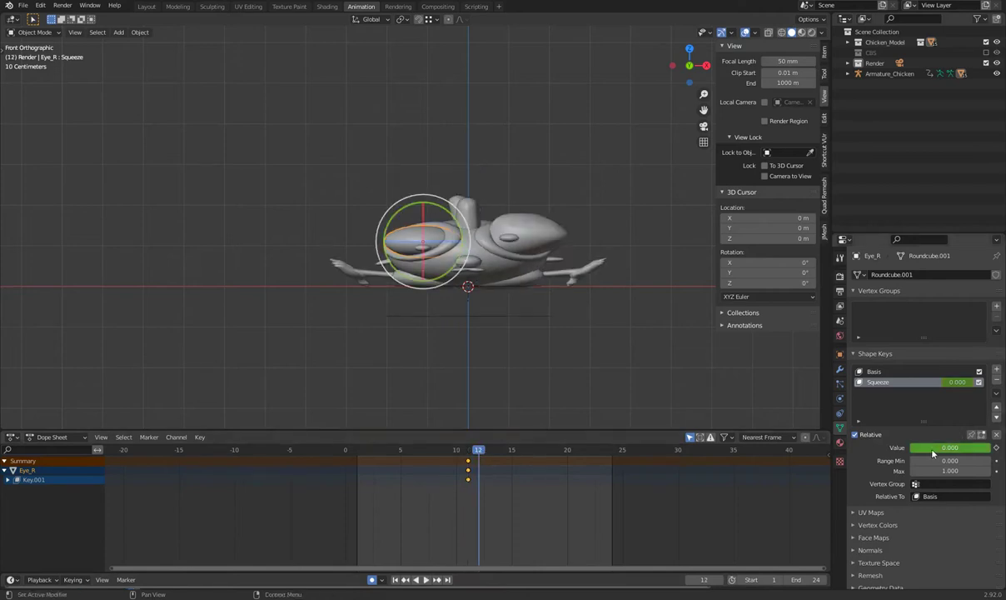
left_click_drag(933, 451, 987, 450)
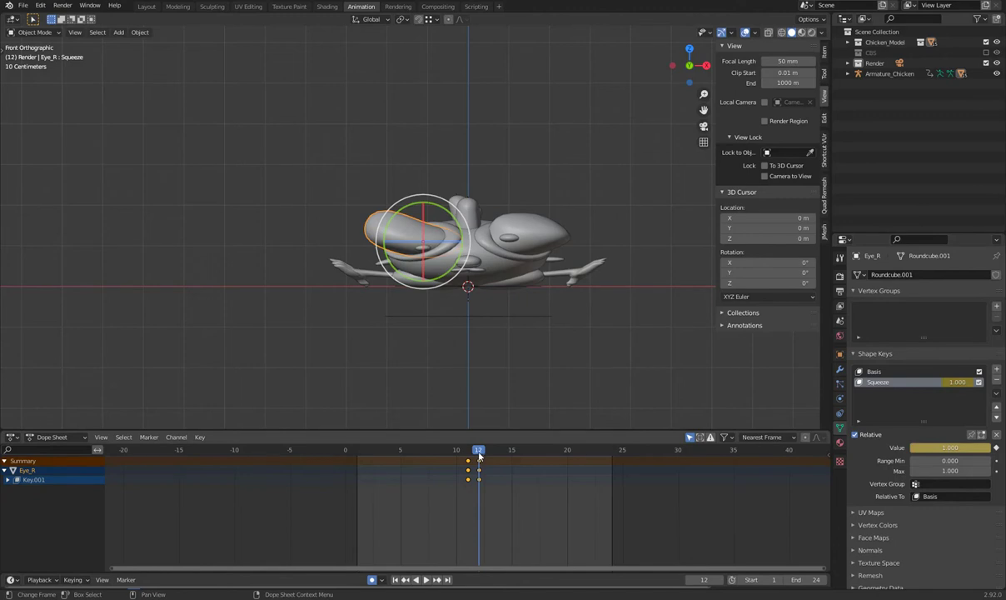
Duplicate the frame-11 open-eye key to frame 13 and play the blink
key("Right")
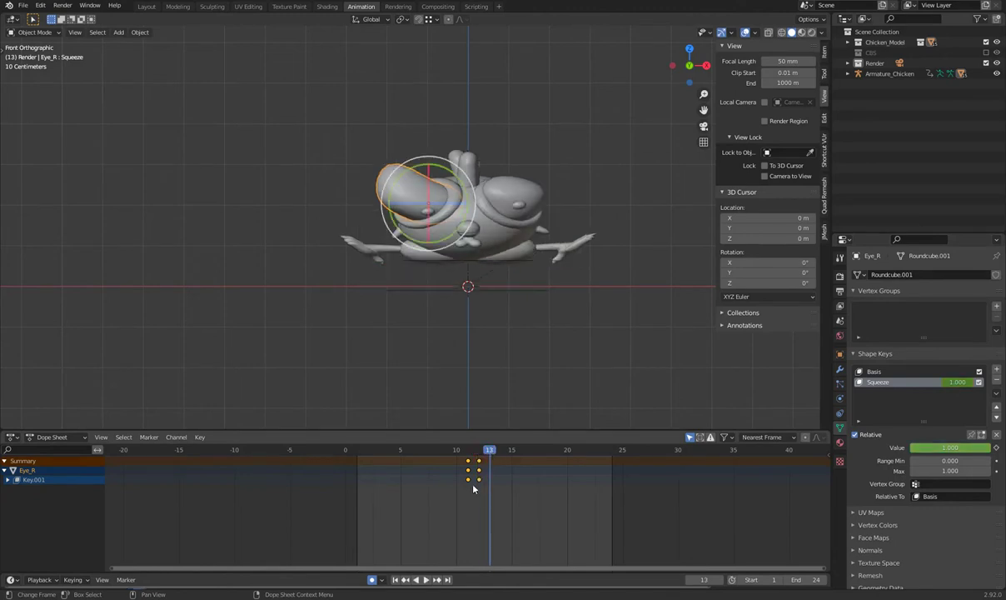
key("shift+d")
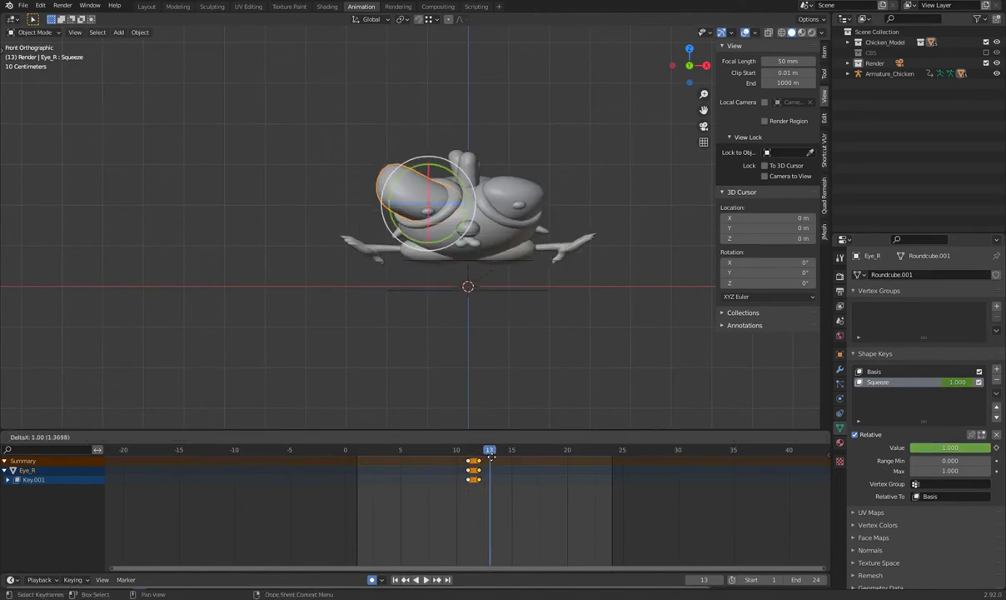
left_click(496, 461)
key("space")
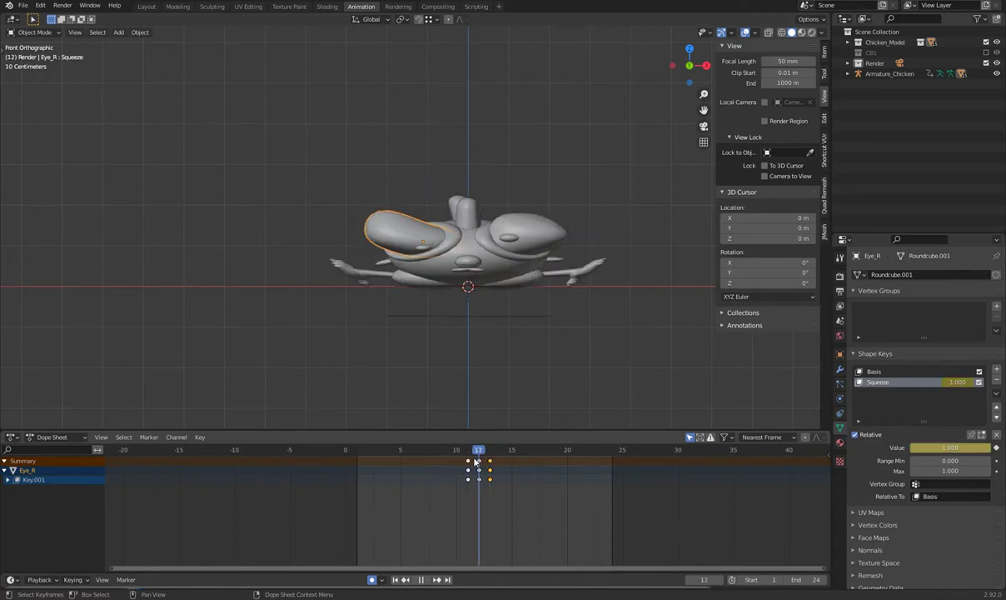
key("space")
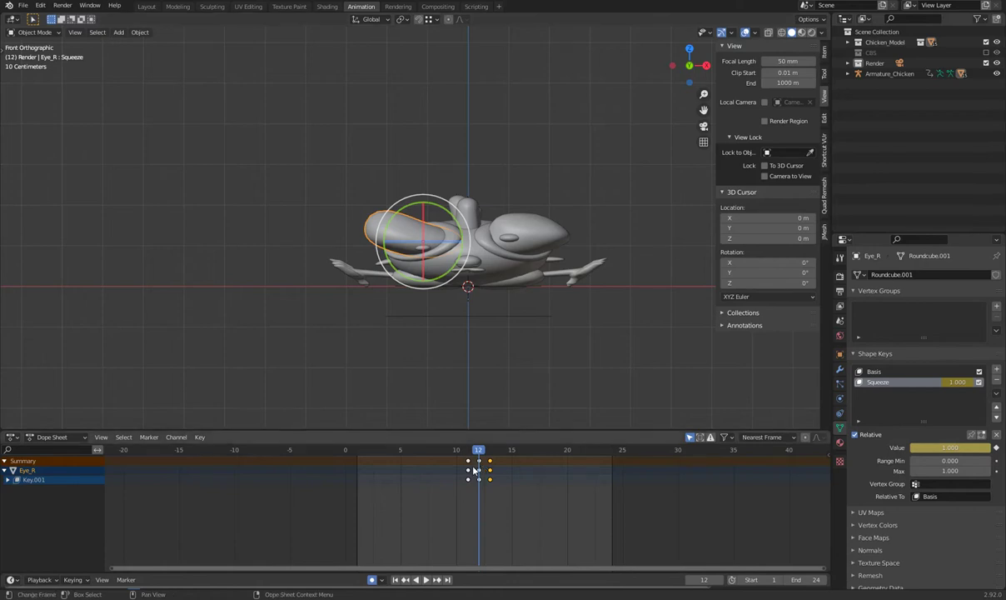
mouse_move(479, 453)
left_mouse_down()
mouse_move(469, 460)
mouse_move(479, 460)
left_mouse_up()
mouse_move(583, 374)
middle_mouse_down()
mouse_move(600, 364)
mouse_move(561, 367)
mouse_move(570, 348)
middle_mouse_up()
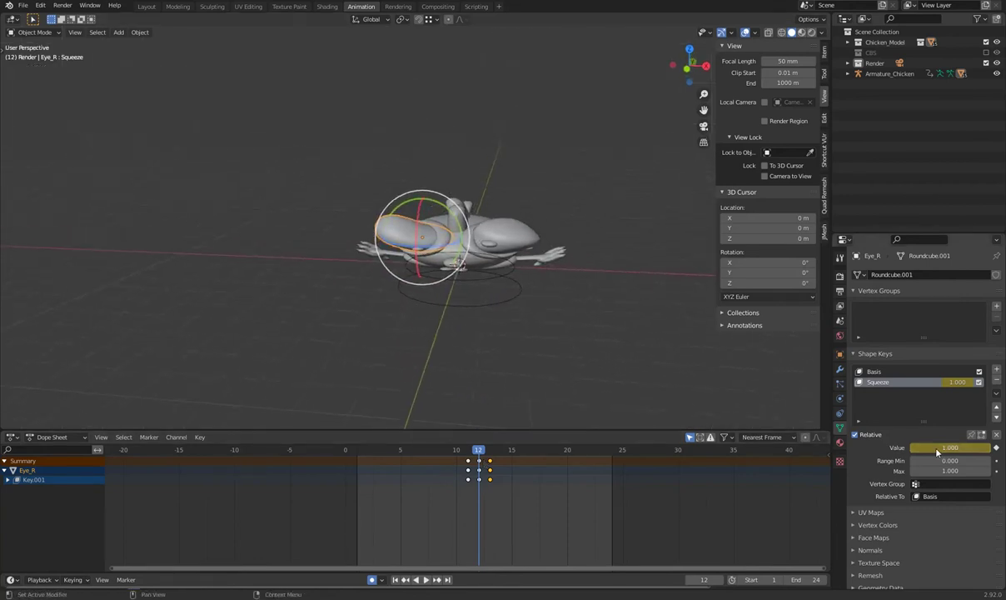
left_click(542, 332)
key("space")
middle_click_drag(539, 323, 538, 333)
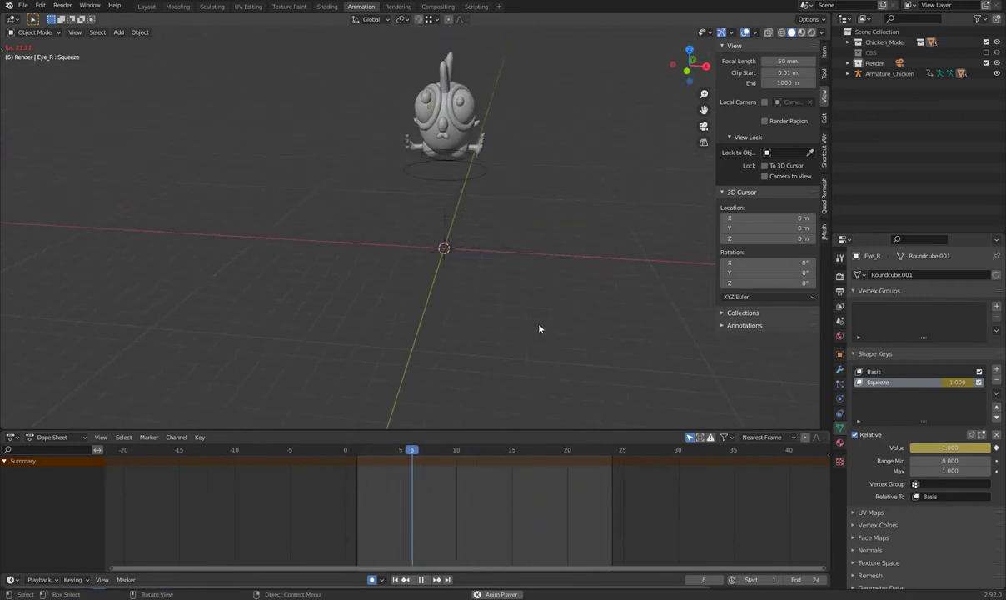
key("space")
key("Left")
key("Left")
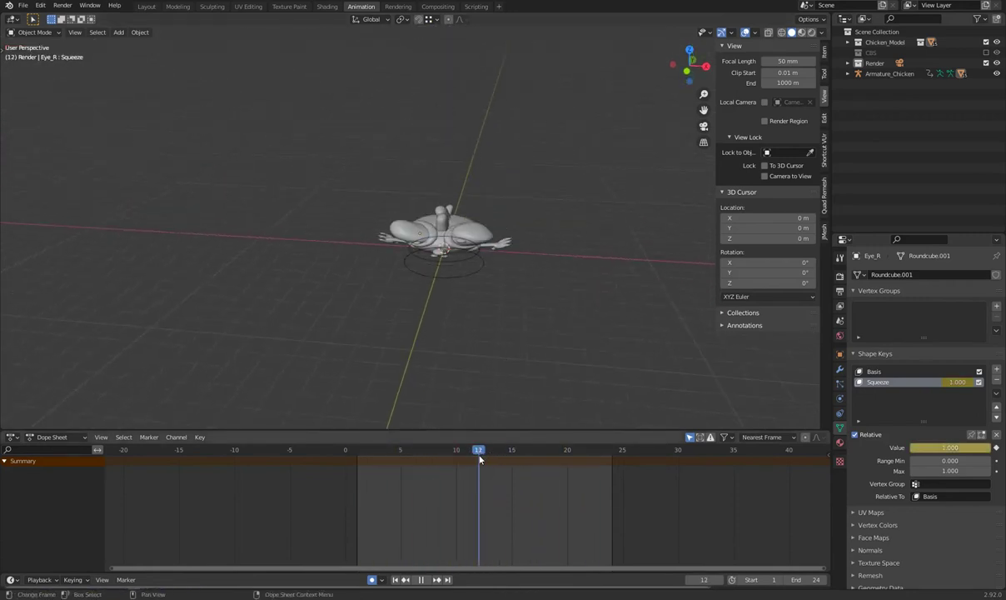
mouse_move(558, 319)
middle_mouse_down()
mouse_move(525, 334)
mouse_move(561, 164)
middle_mouse_up()
left_click_drag(537, 155, 317, 322)
left_click(617, 344)
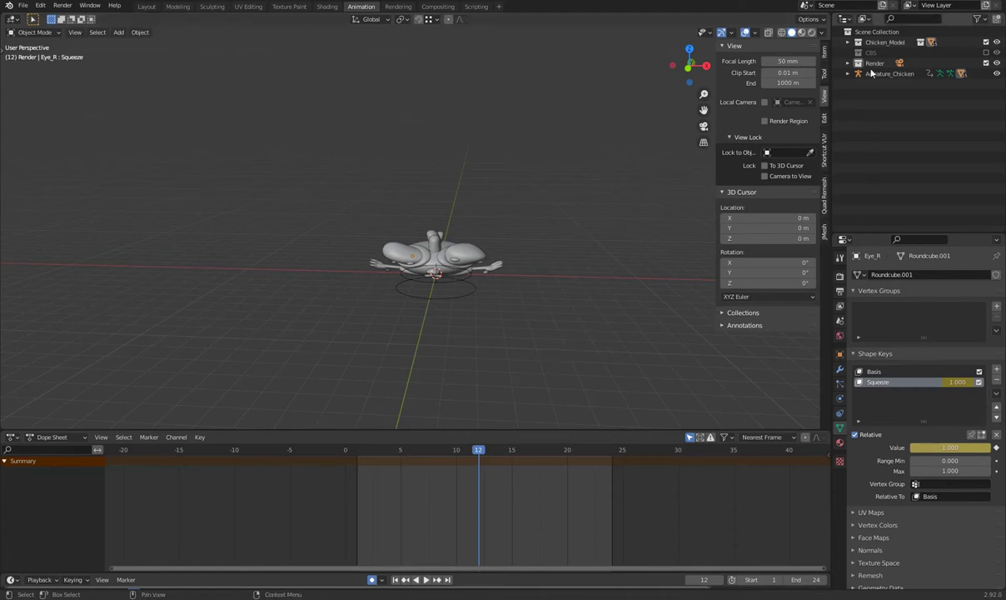
Create a new collection in the Outliner named Chicken_Aniation
left_click(848, 41)
left_click(847, 41)
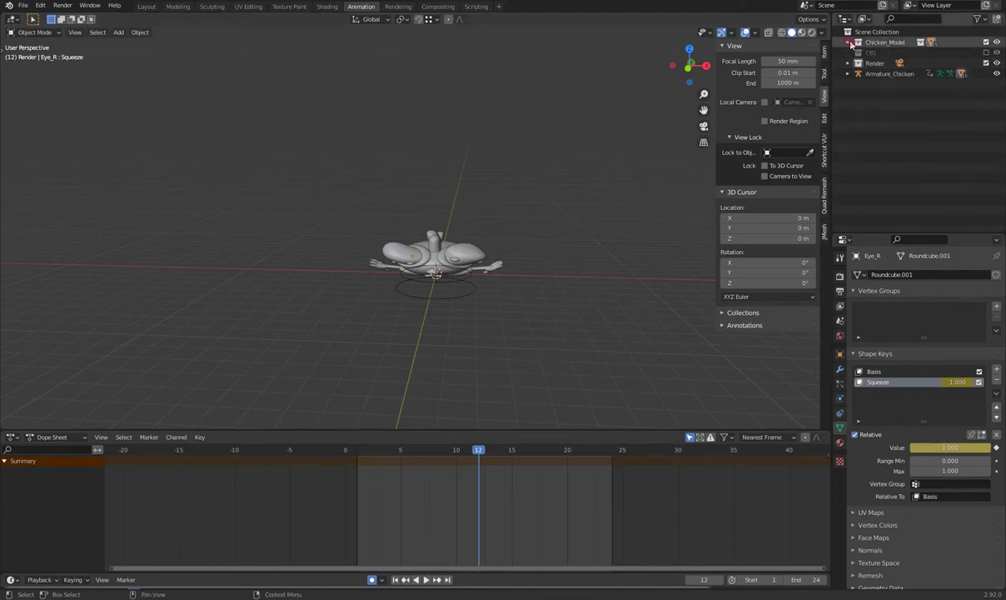
left_click(855, 74)
left_click(883, 41)
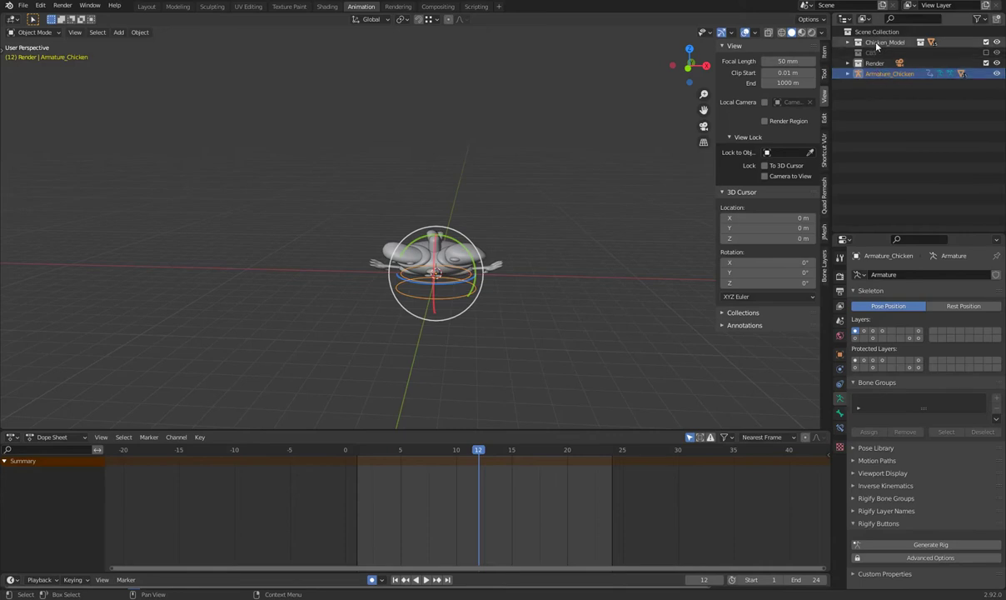
right_click(867, 46)
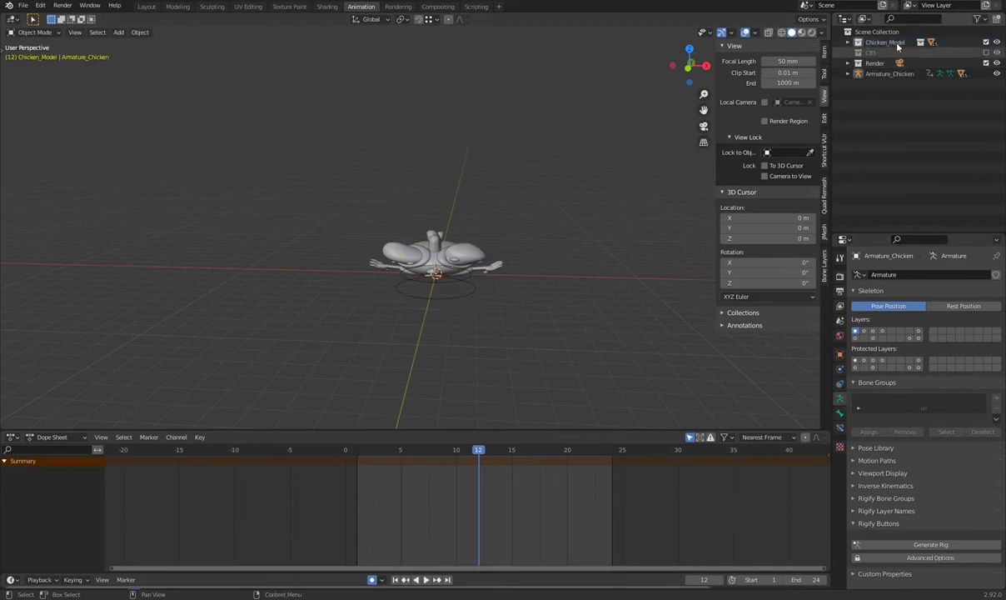
left_click(894, 53)
double_click(882, 74)
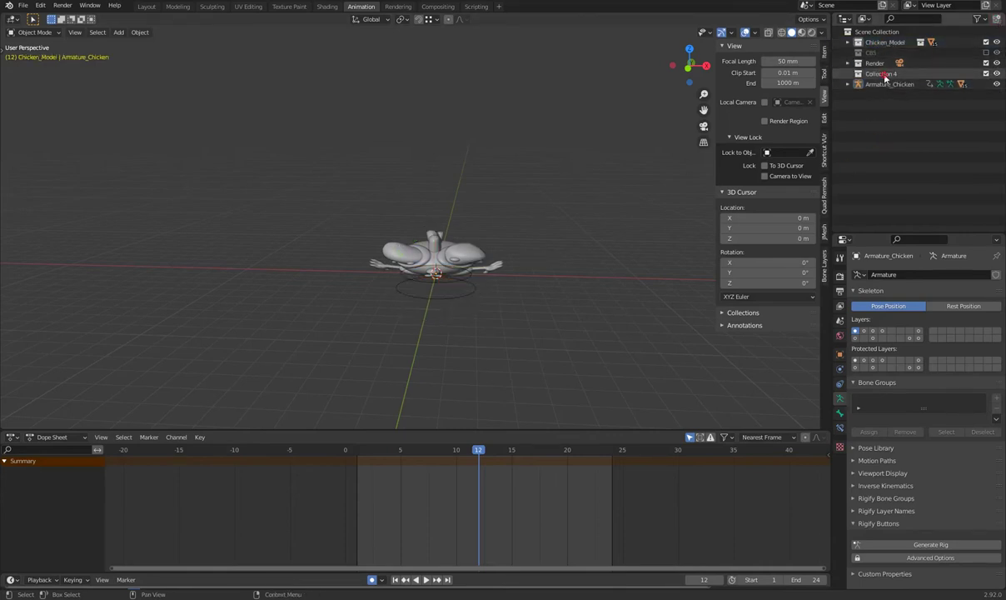
type("Chicken")
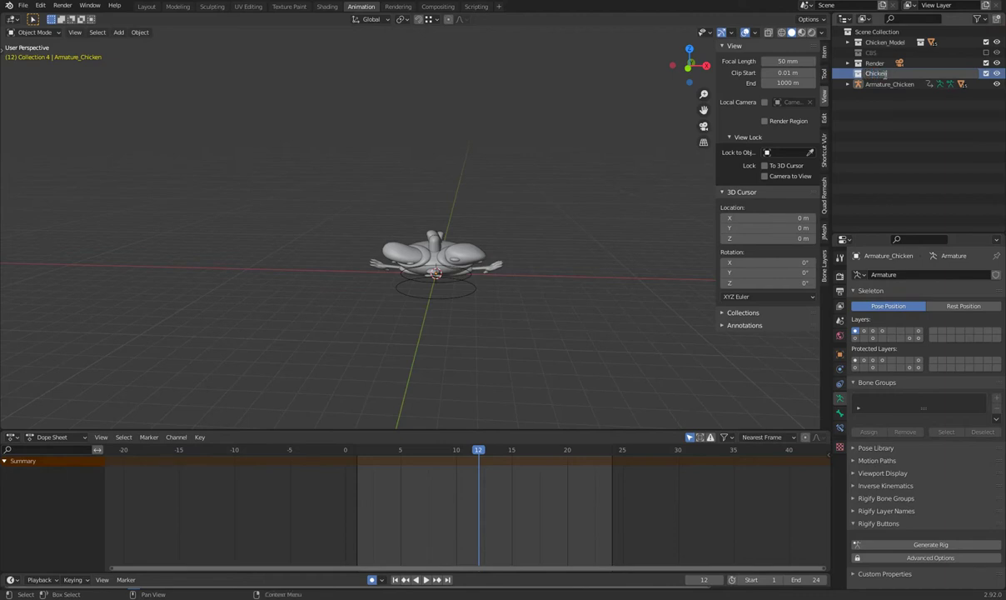
type("_Ar")
type("tion")
key("Return")
Move Chicken_Model and Armature_Chicken into Chicken_Aniation and save the file
left_click(879, 46)
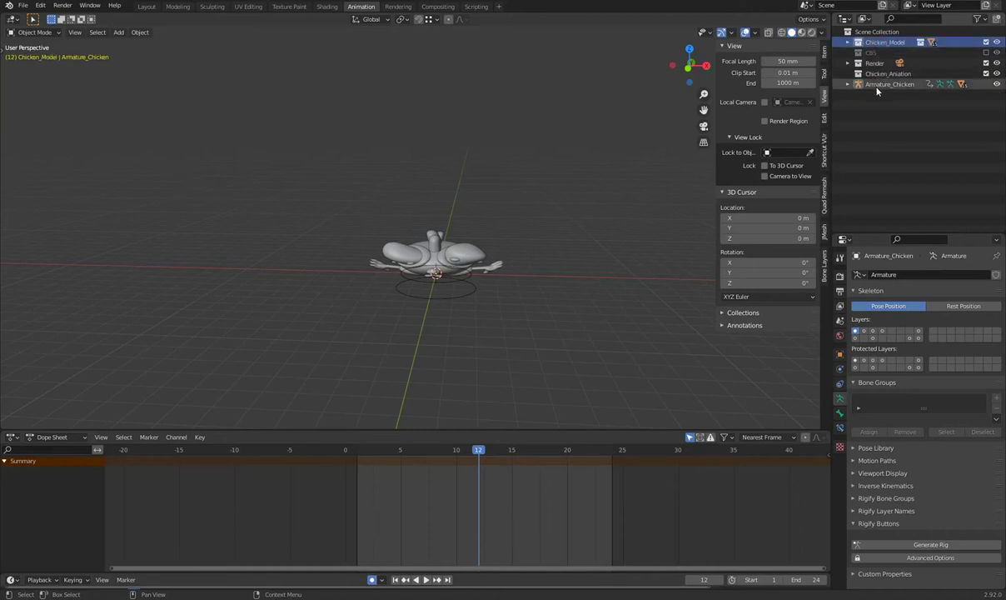
key("a")
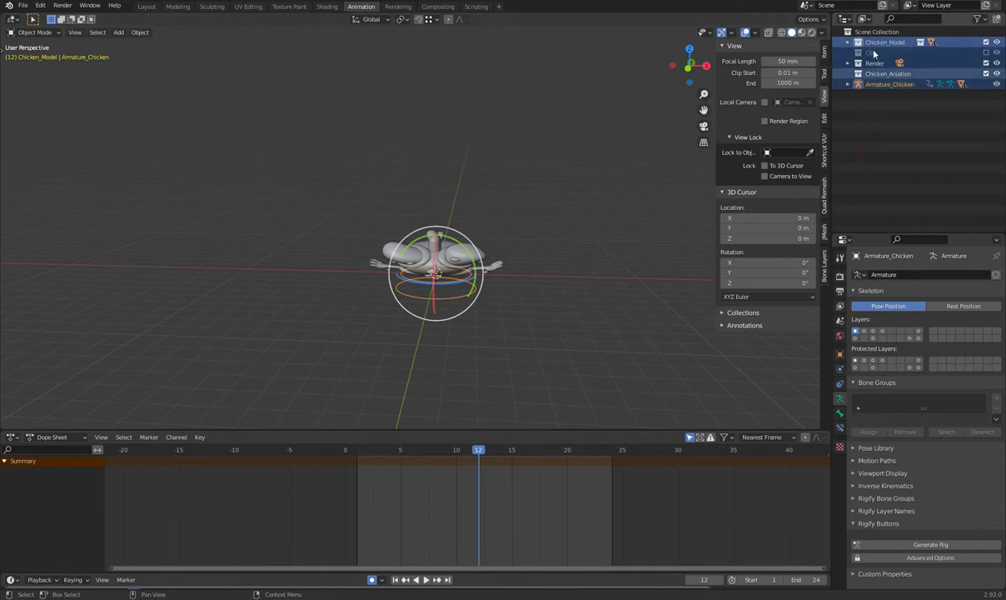
left_click(876, 32)
mouse_move(878, 47)
left_mouse_down()
mouse_move(876, 75)
mouse_move(883, 64)
left_mouse_up()
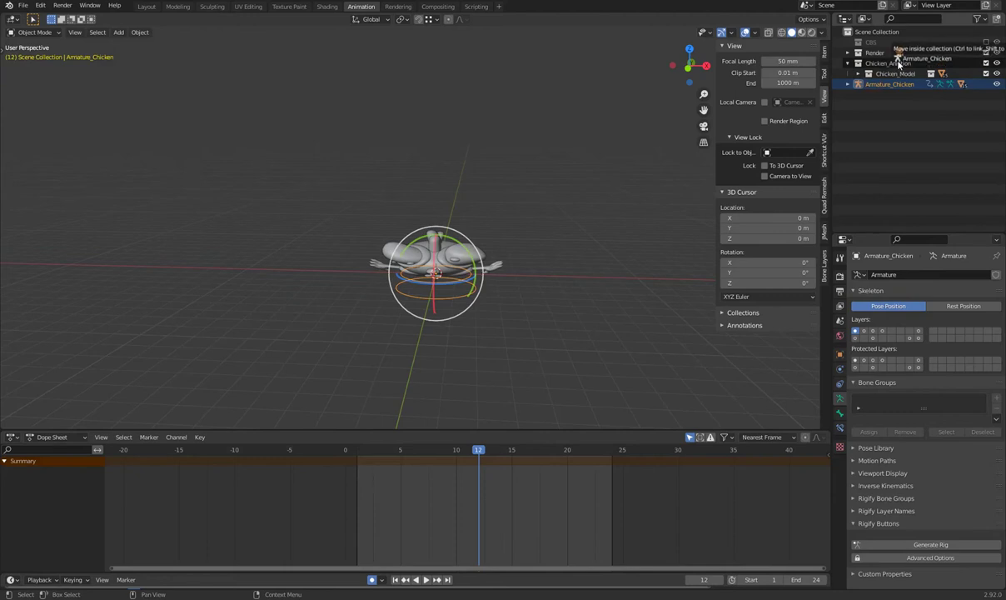
left_click(847, 64)
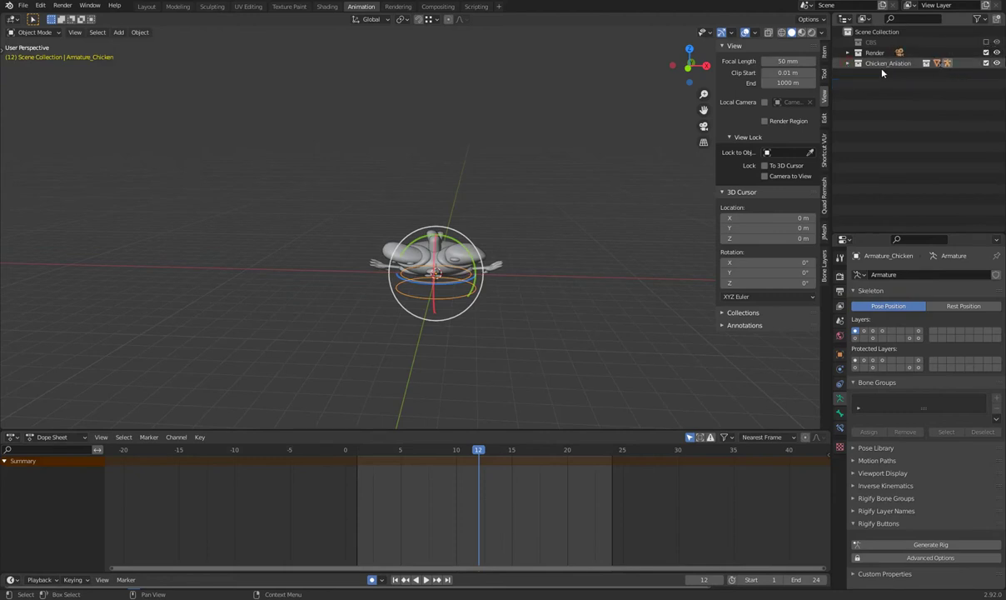
key("ctrl+s")
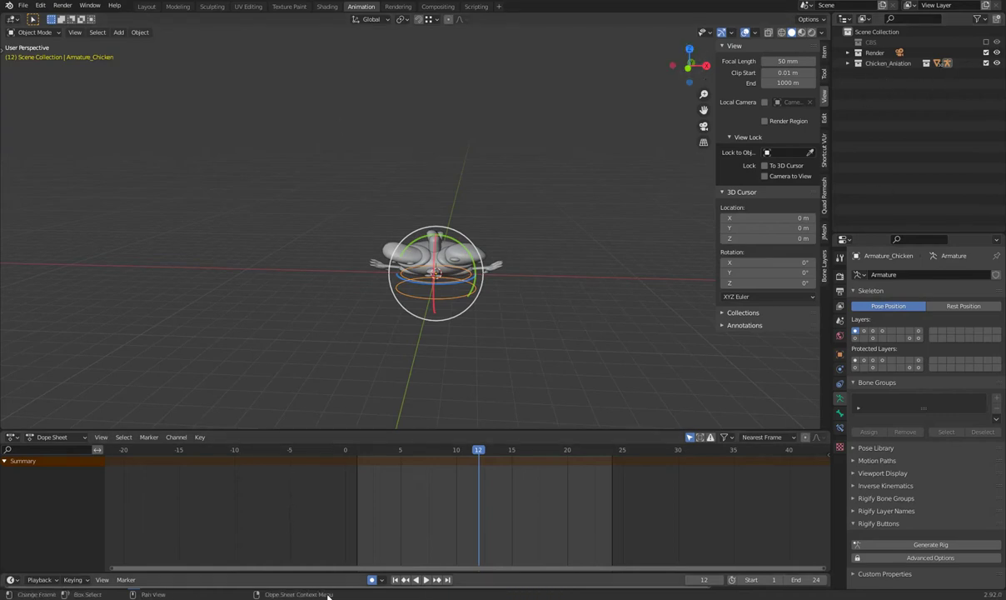
left_click(372, 528)
Delete the default cube so only the Camera and Light remain in the new scene
left_click(447, 270)
key("Delete")
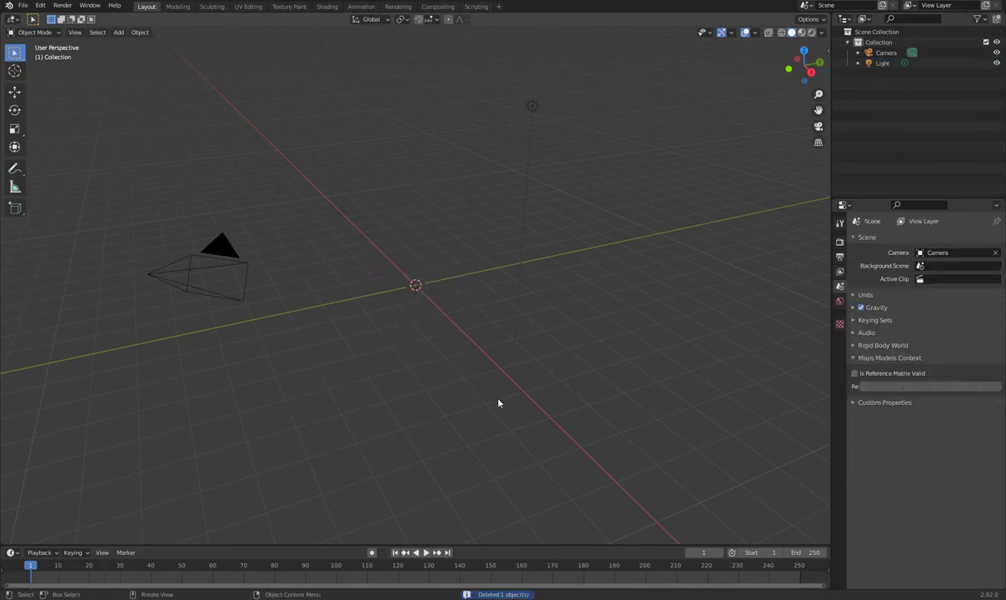
middle_click_drag(498, 403, 425, 341)
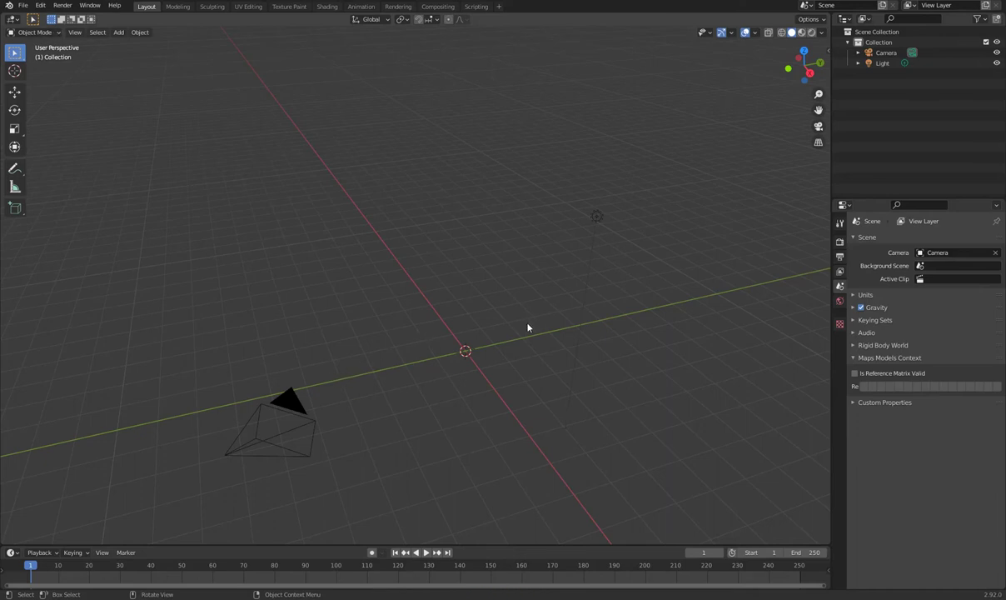
left_click(22, 5)
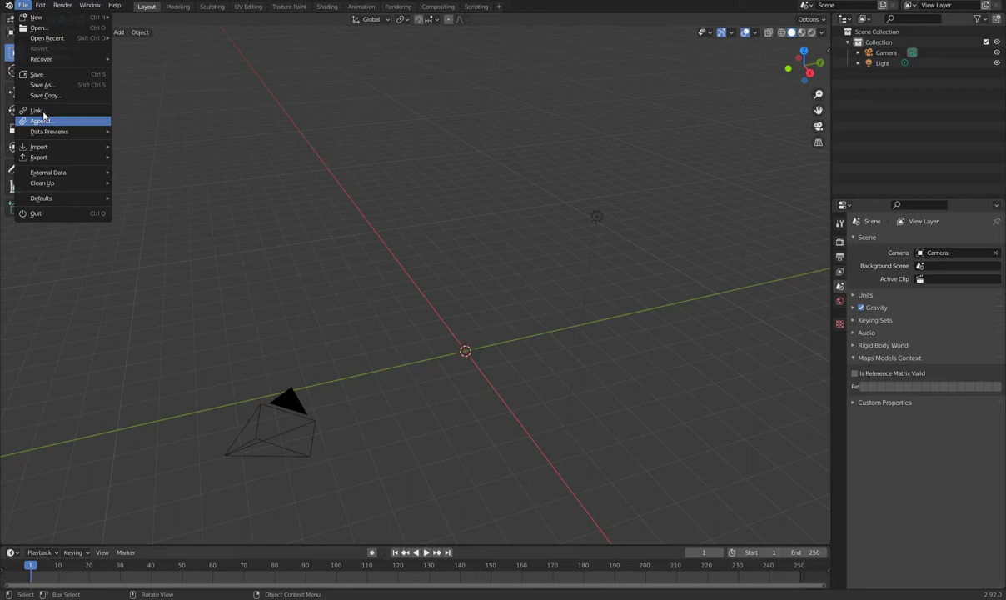
Start an Append and browse into Ani_BallBounce_02_Chicken04.blend in the chicken files folder
left_click(42, 120)
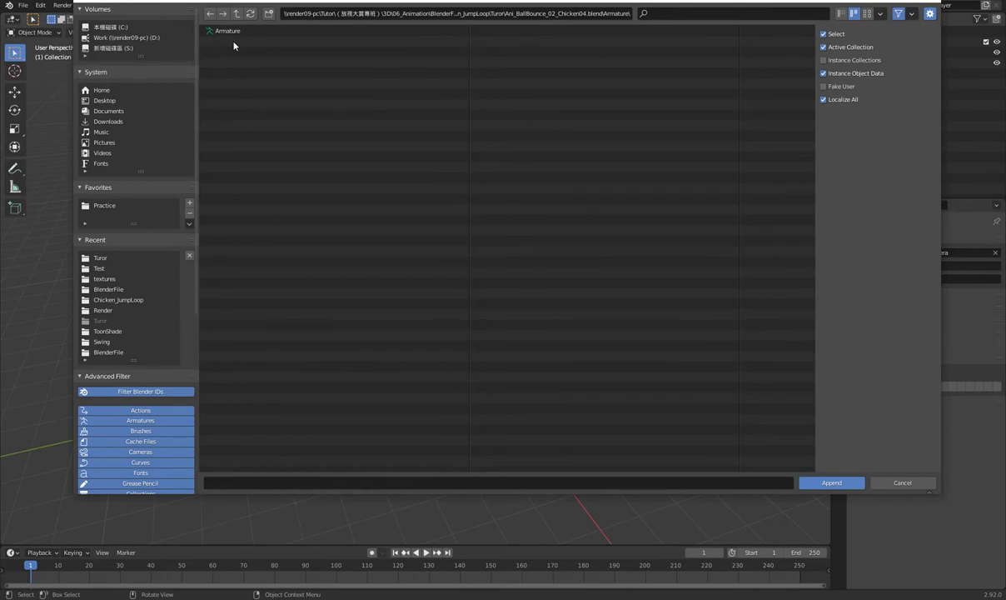
key("alt+Tab")
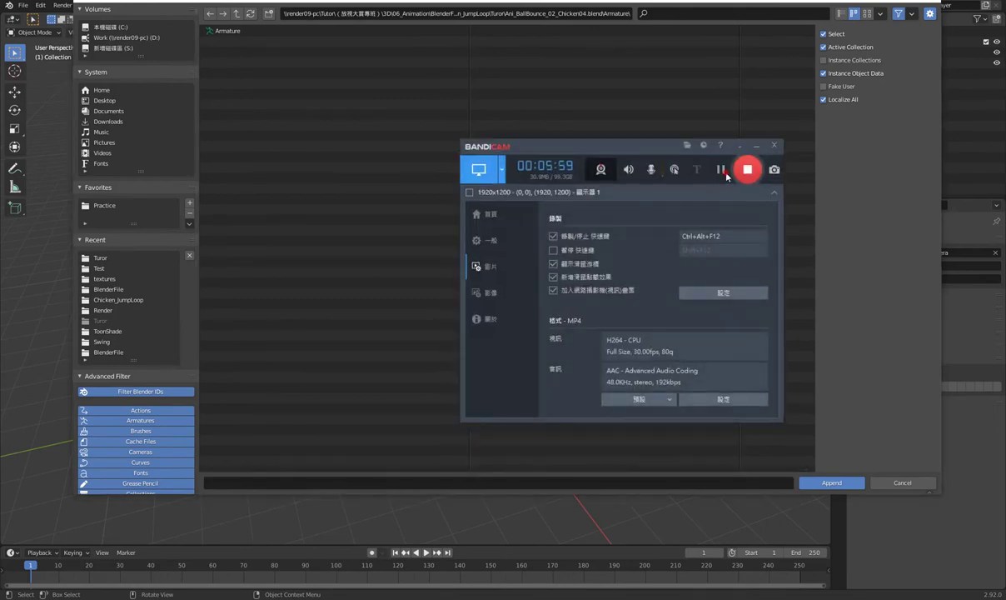
left_click(721, 169)
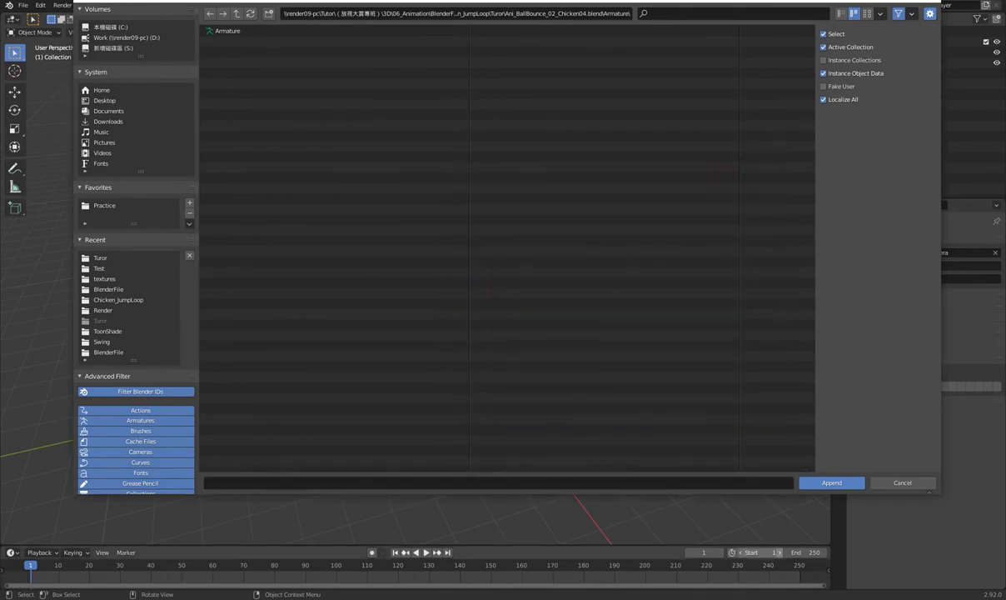
left_click(237, 14)
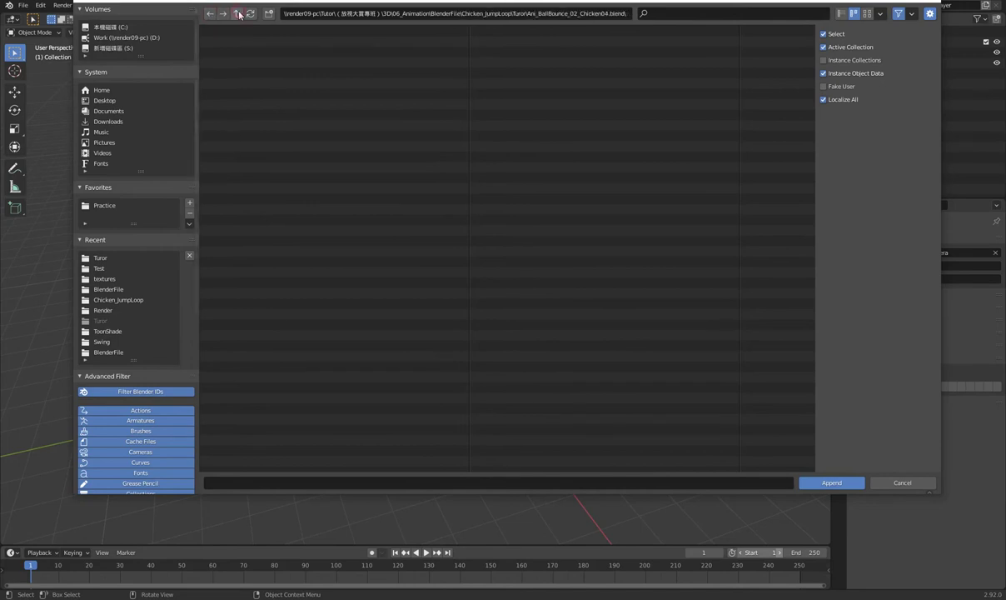
left_click(236, 15)
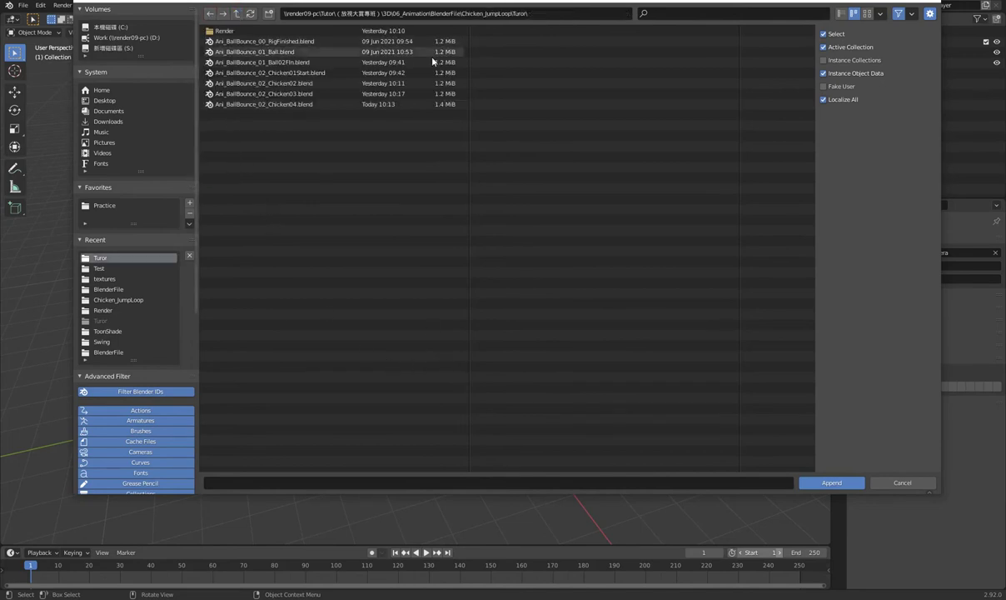
left_click(242, 106)
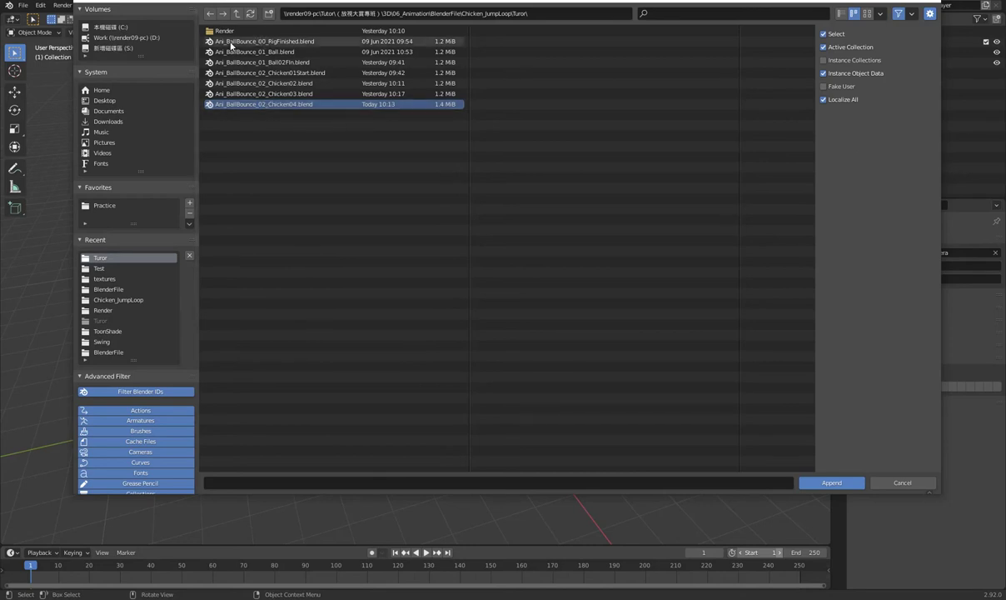
double_click(267, 106)
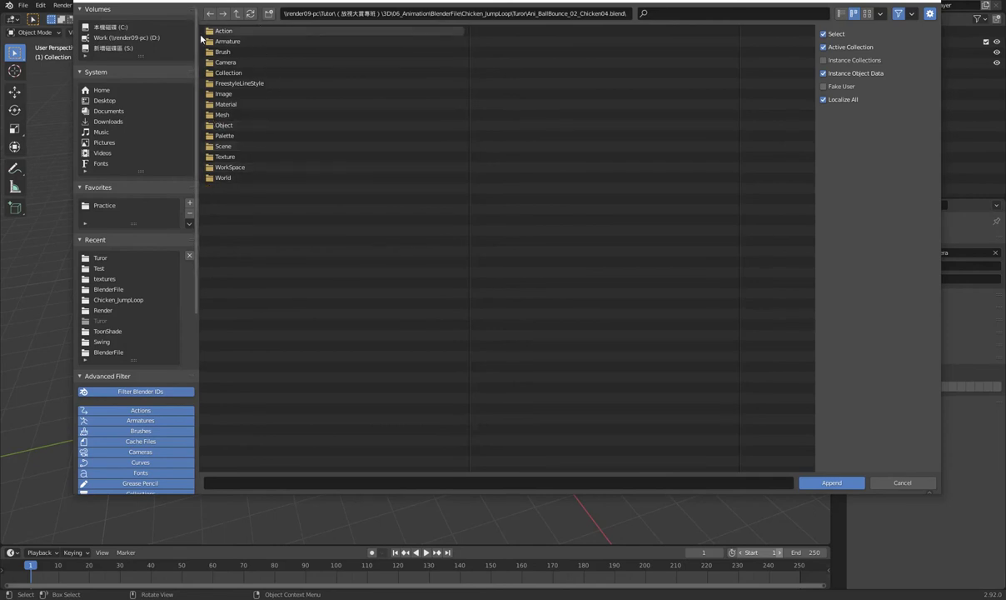
Append the Chicken_Aniation collection from the blend's Collection folder
left_click(209, 115)
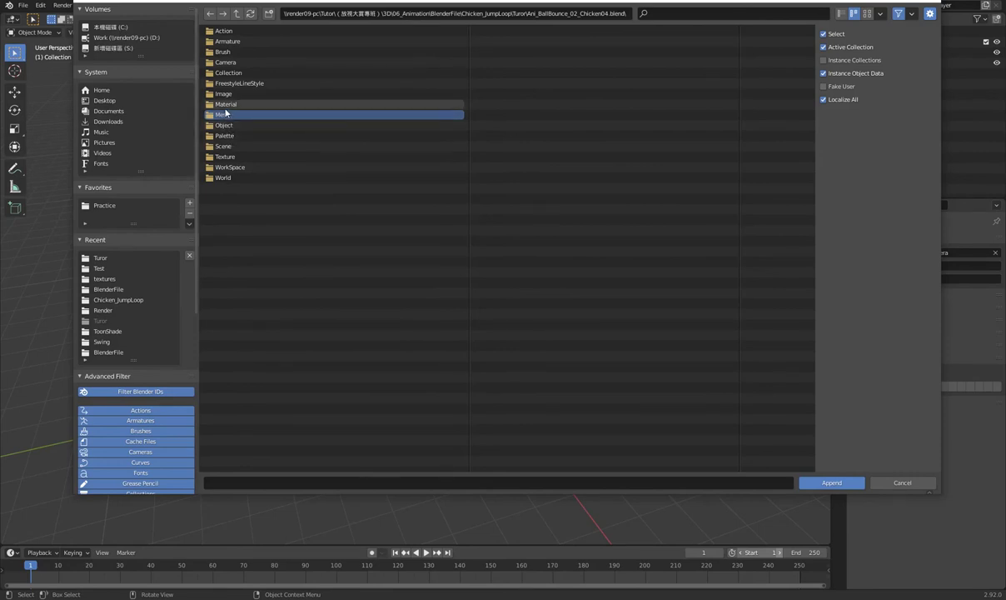
double_click(230, 104)
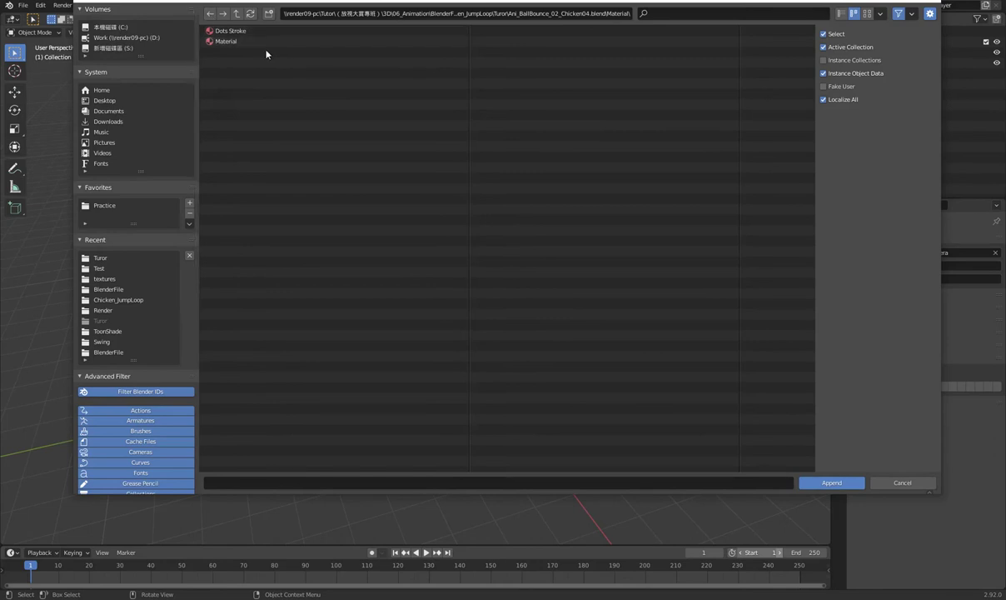
left_click(210, 13)
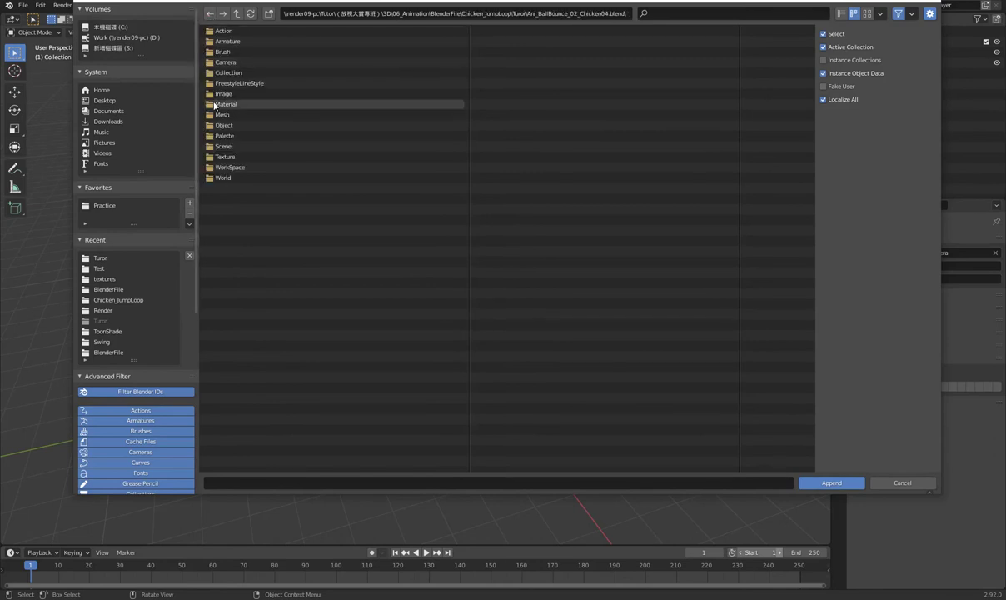
left_click(215, 75)
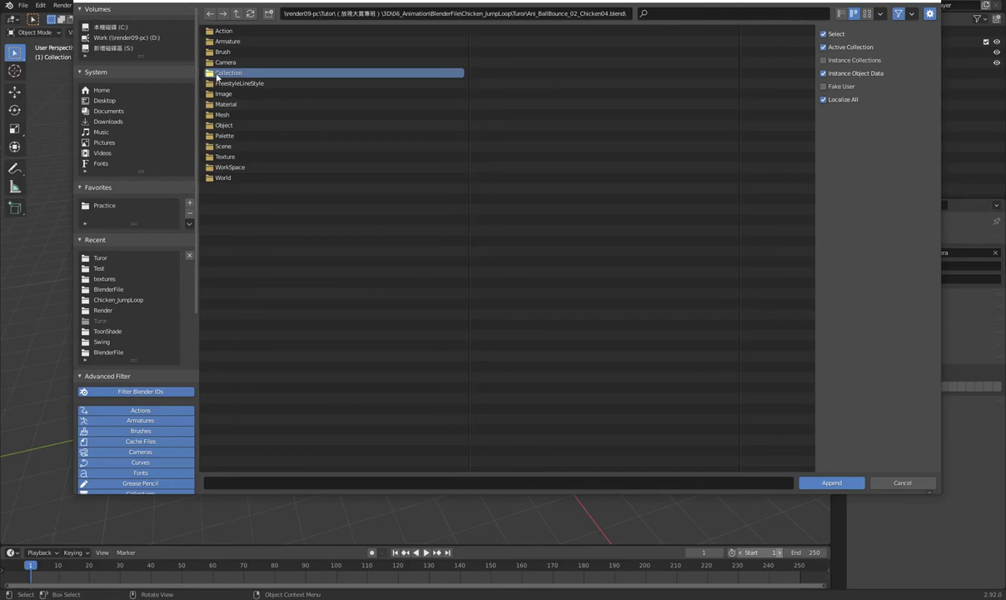
double_click(215, 75)
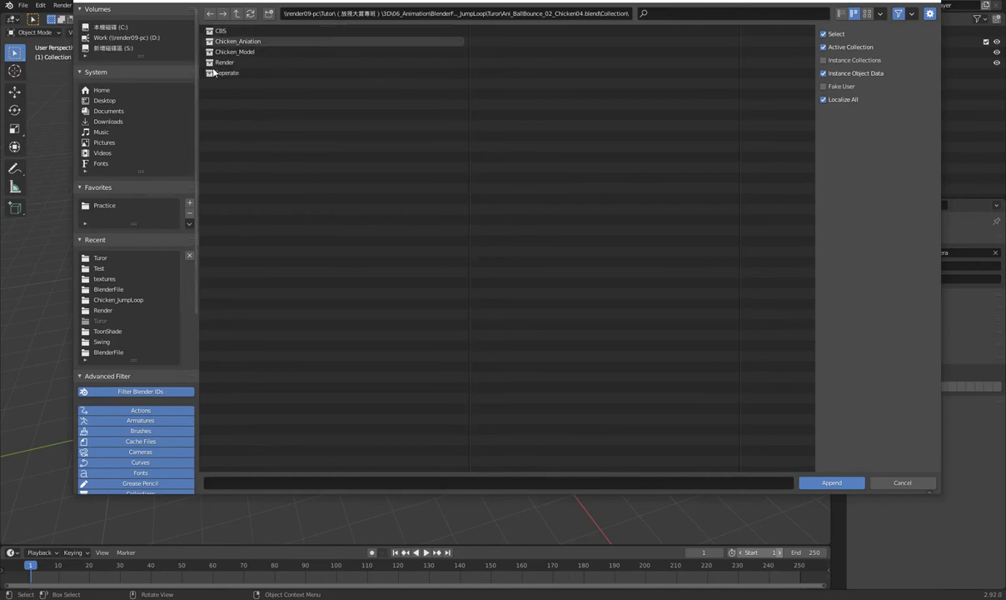
left_click(225, 41)
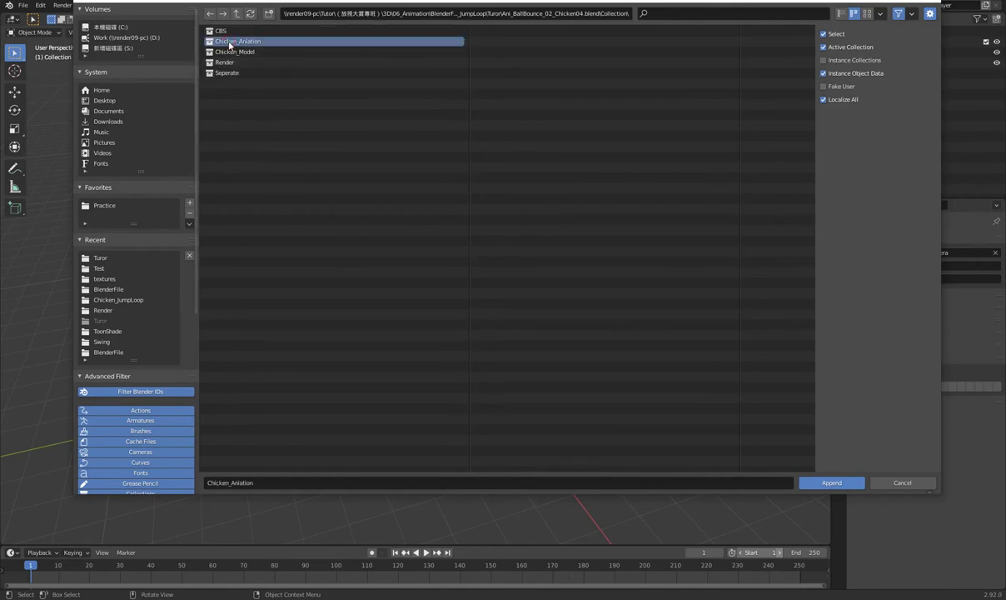
left_click(831, 483)
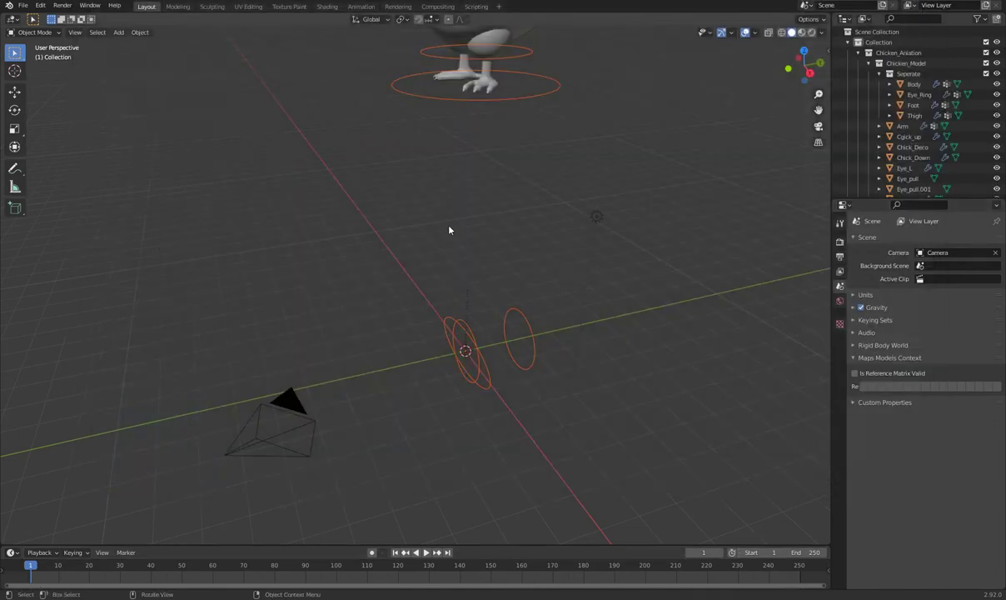
Play the appended chicken's animation from the start, stopping at frame 32
scroll(449, 229, "down", 5)
middle_click_drag(449, 229, 501, 244)
scroll(500, 243, "up", 3)
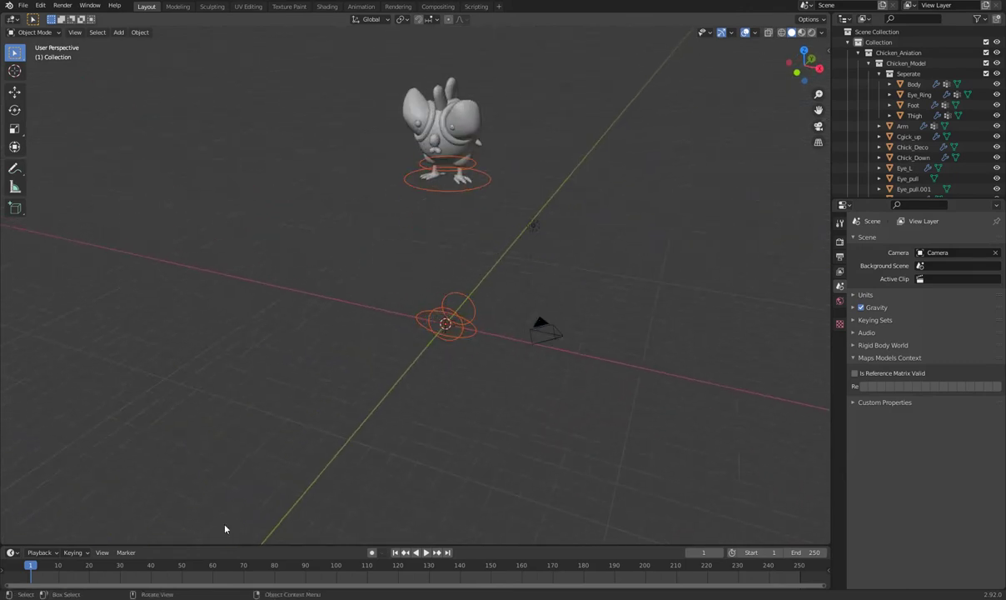
key("space")
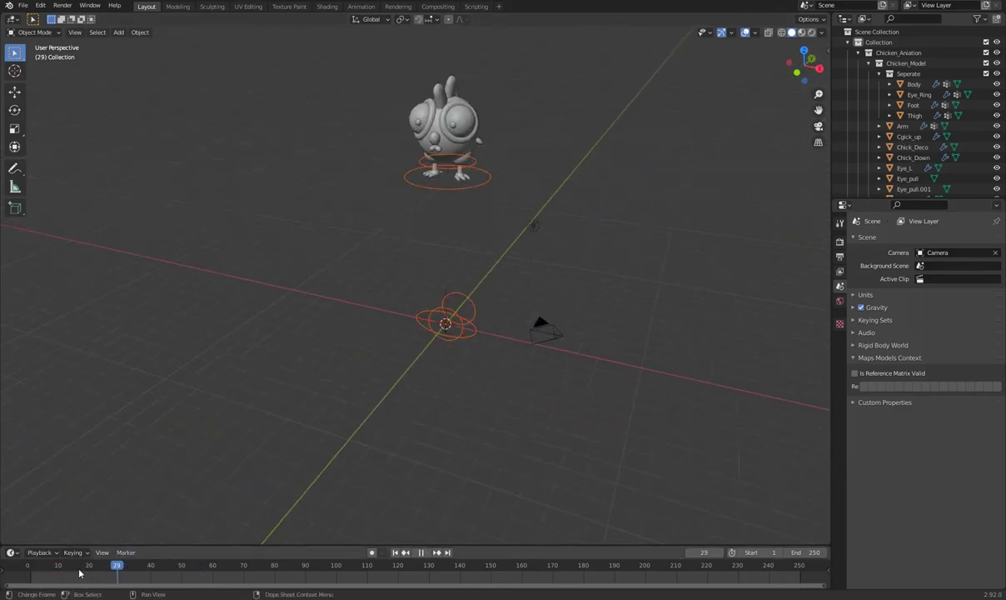
left_click_drag(81, 572, 804, 577)
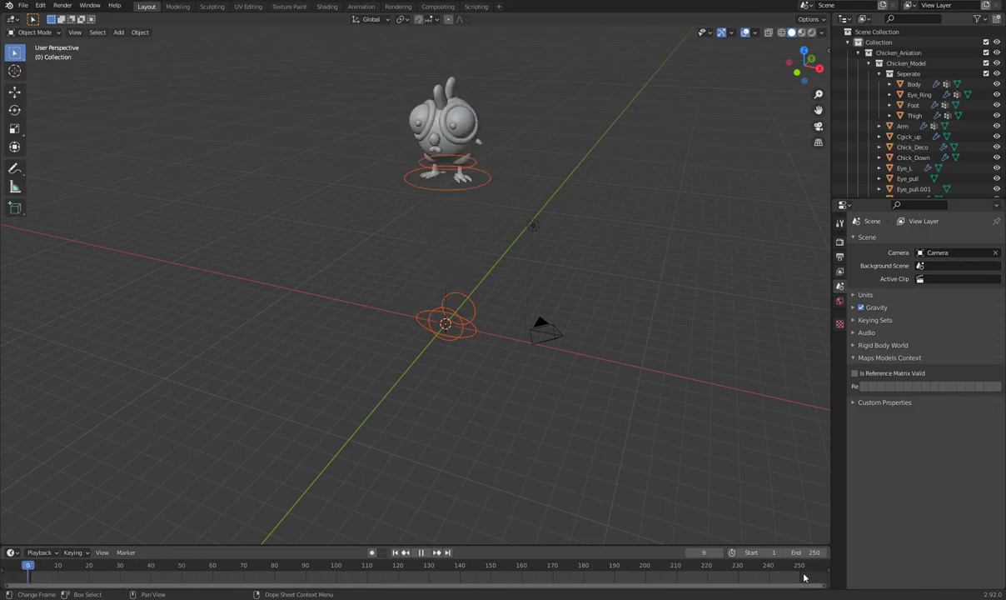
key("space")
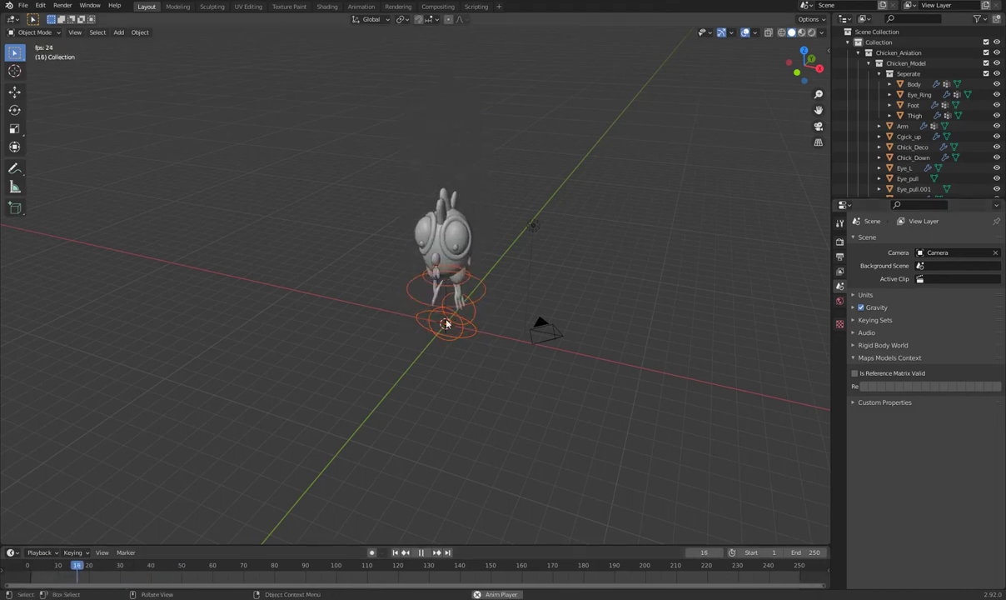
key("space")
Hide CBS_Center.001 and CBS_Offset from the viewport in the Outliner
left_click(848, 44)
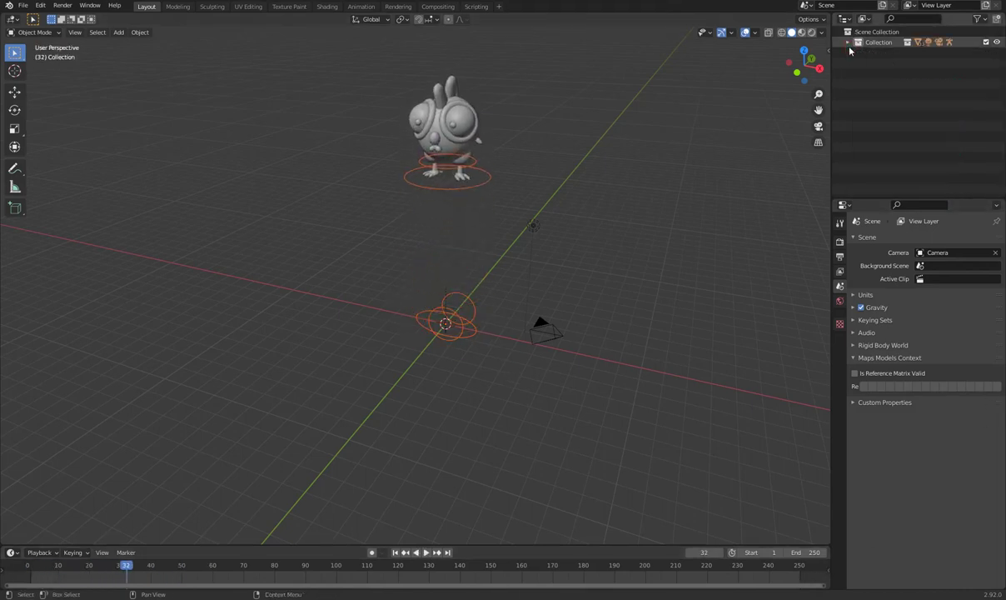
left_click(848, 43)
left_click(859, 53)
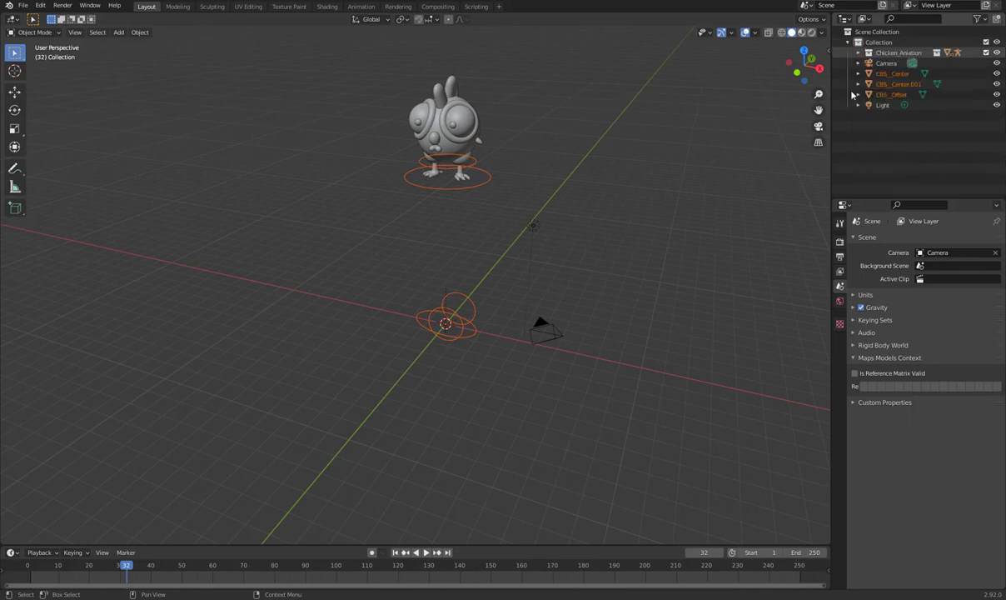
mouse_move(377, 217)
middle_mouse_down()
mouse_move(571, 218)
mouse_move(481, 334)
middle_mouse_up()
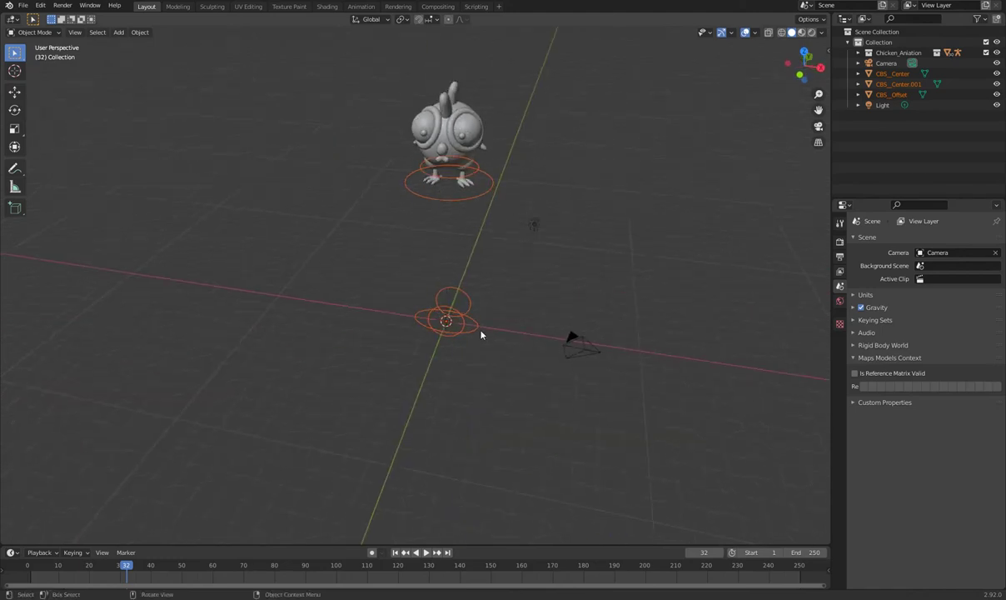
left_click(481, 405)
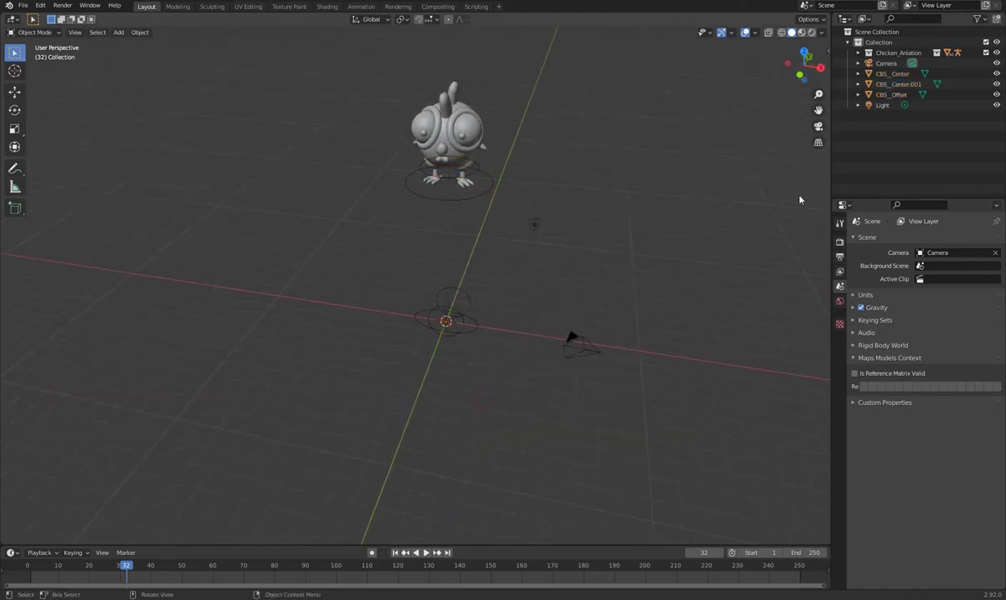
left_click(449, 320)
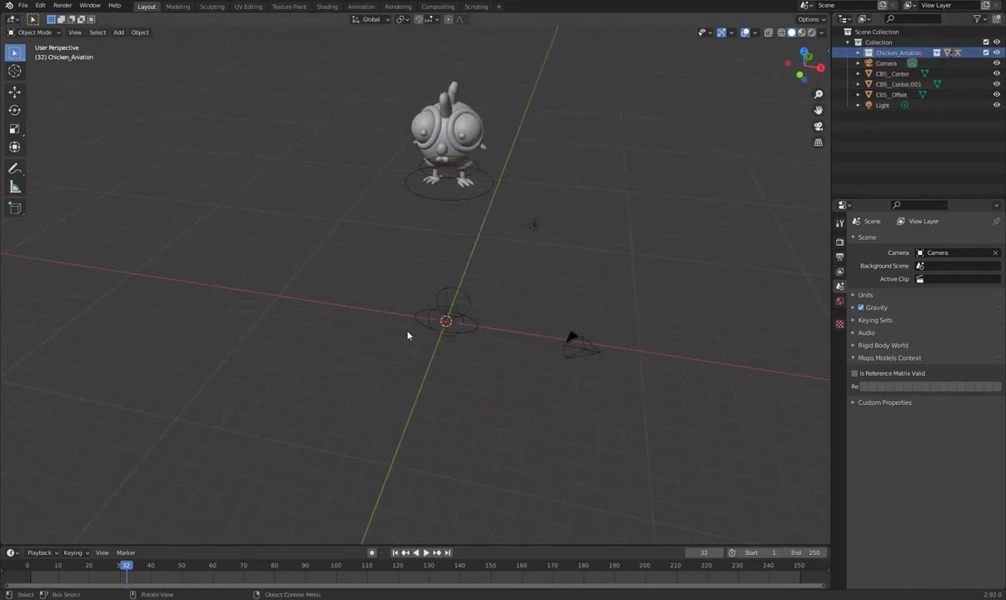
left_click(996, 85)
left_click(997, 94)
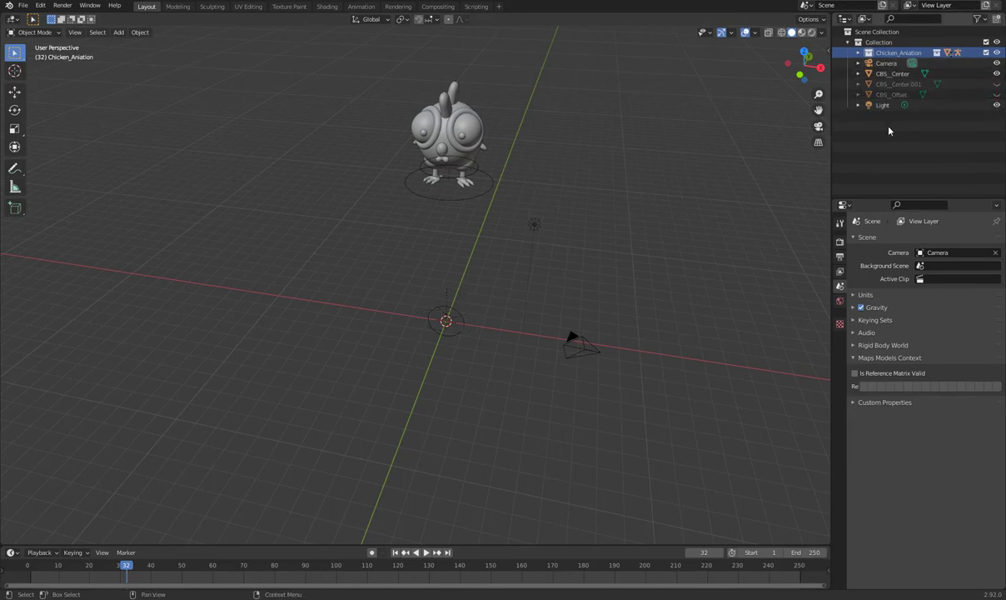
Expand the Chicken_Aniation hierarchy and select the Armature_Chicken circle at the feet
left_click(858, 52)
left_click(869, 64)
left_click(878, 74)
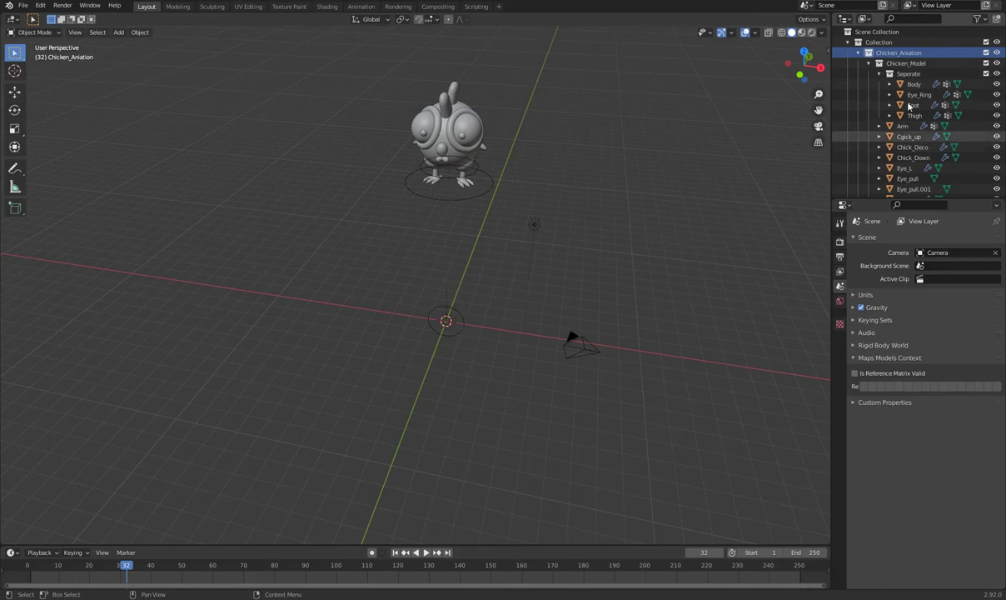
left_click(878, 73)
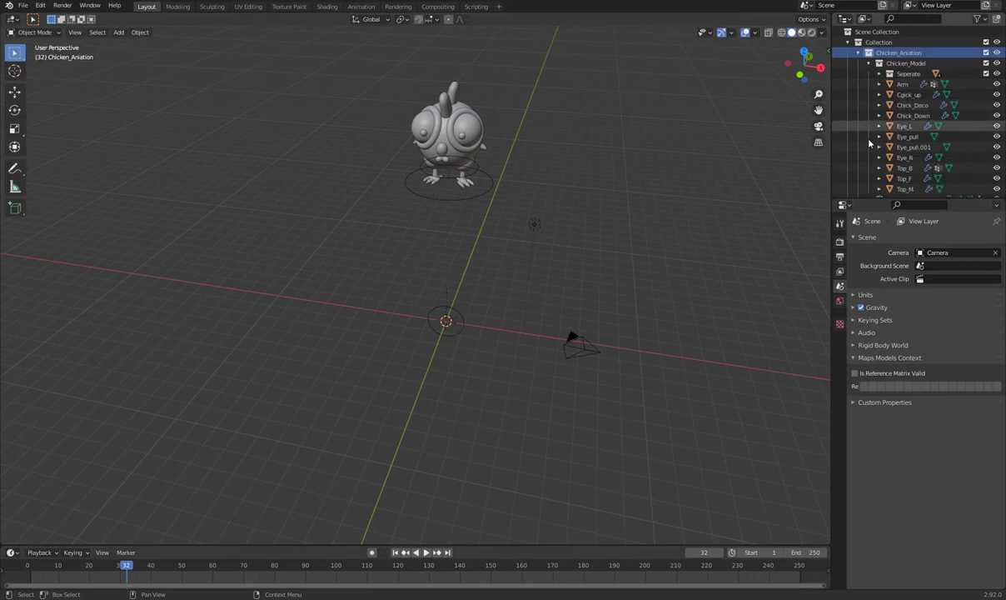
left_click(480, 200)
Lower Armature_Chicken about 0.5 m along Z, then move it aside to X 10.735 m
key("g")
key("z")
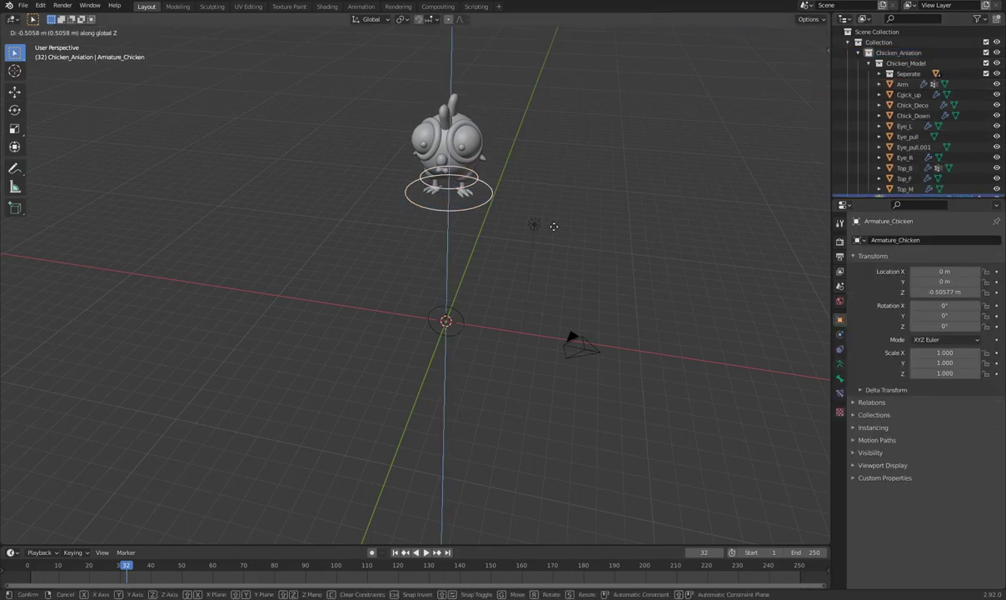
left_click(555, 231)
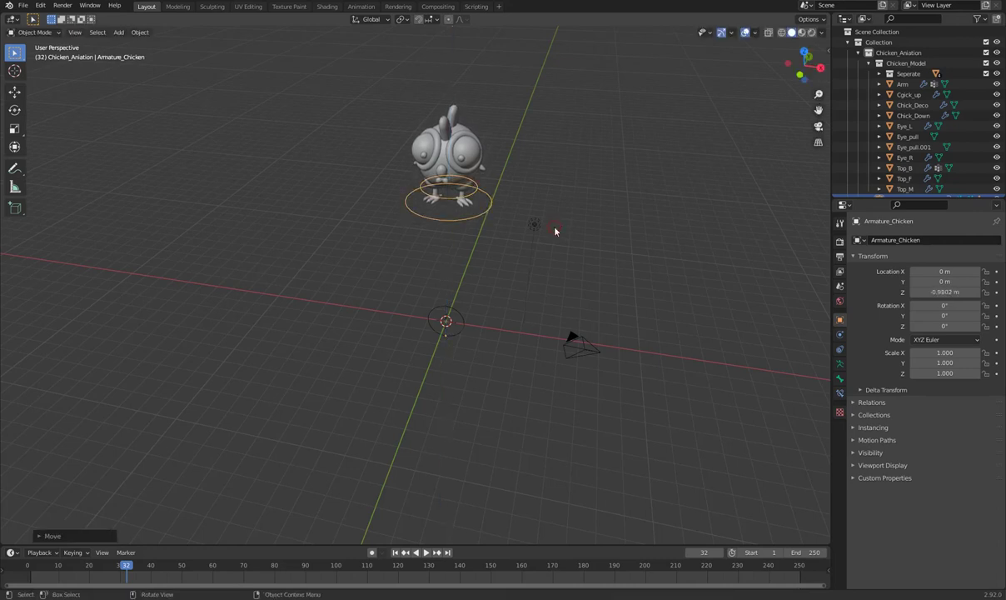
key("g")
left_click(662, 256)
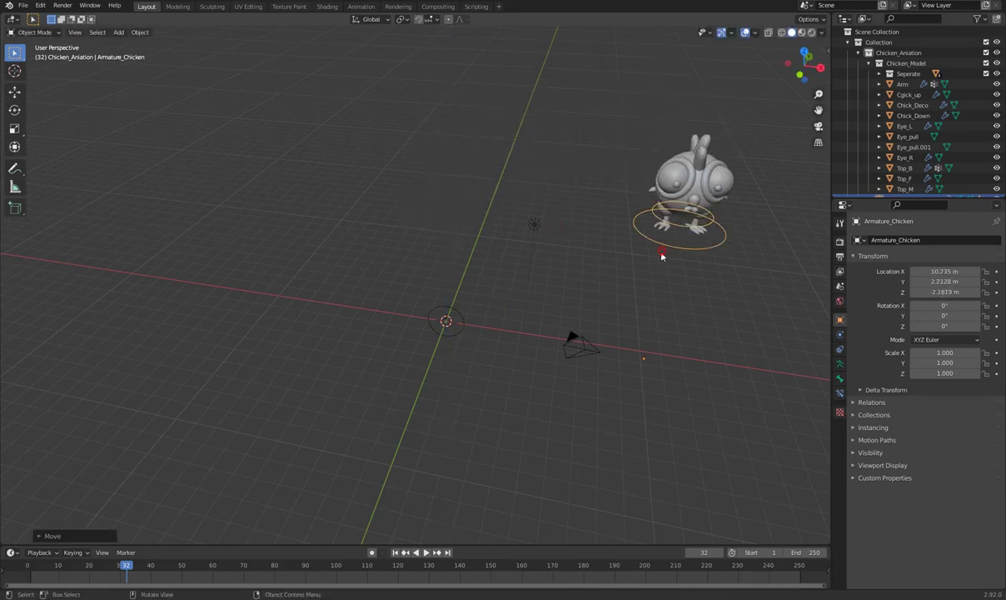
Link the Chicken_Aniation collection from the saved chicken file into the scene
left_click(22, 6)
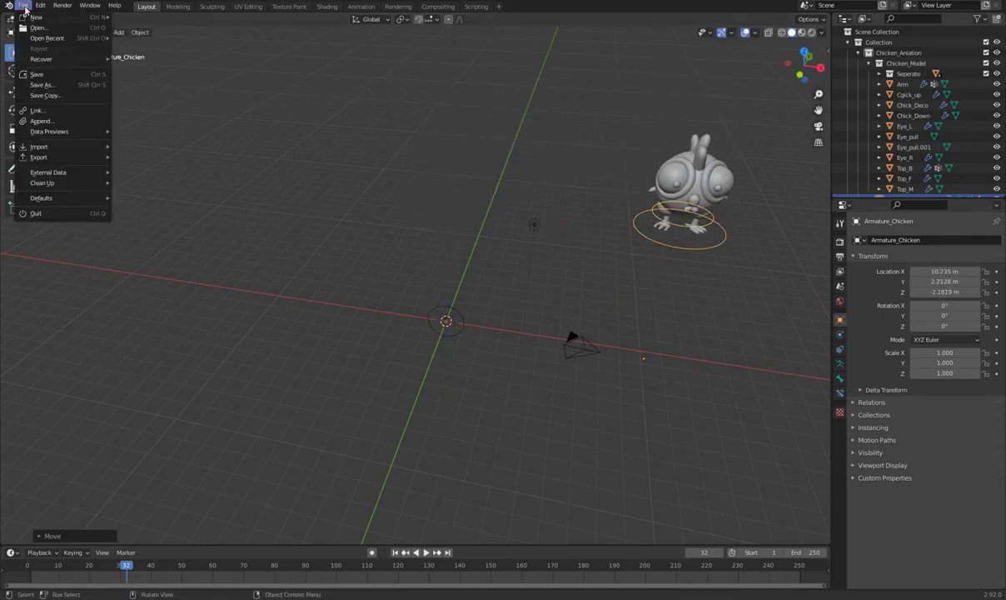
left_click(49, 112)
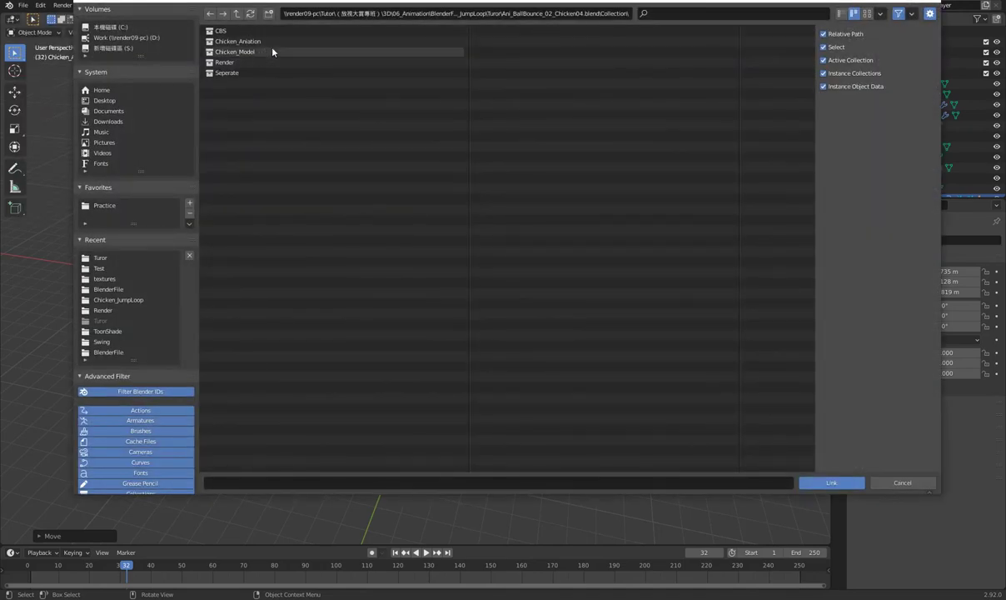
left_click(240, 41)
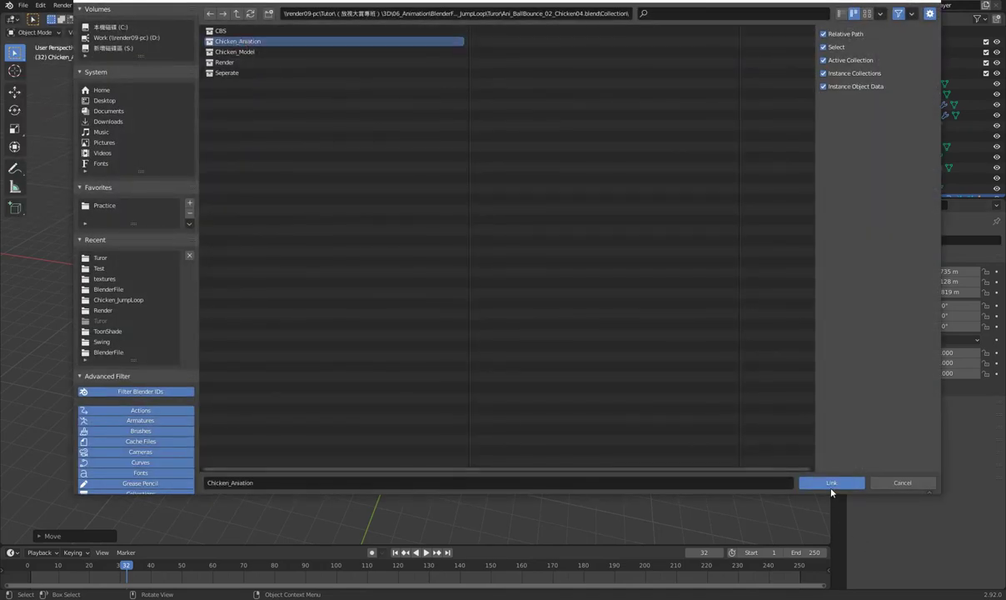
left_click(831, 482)
left_click(494, 217)
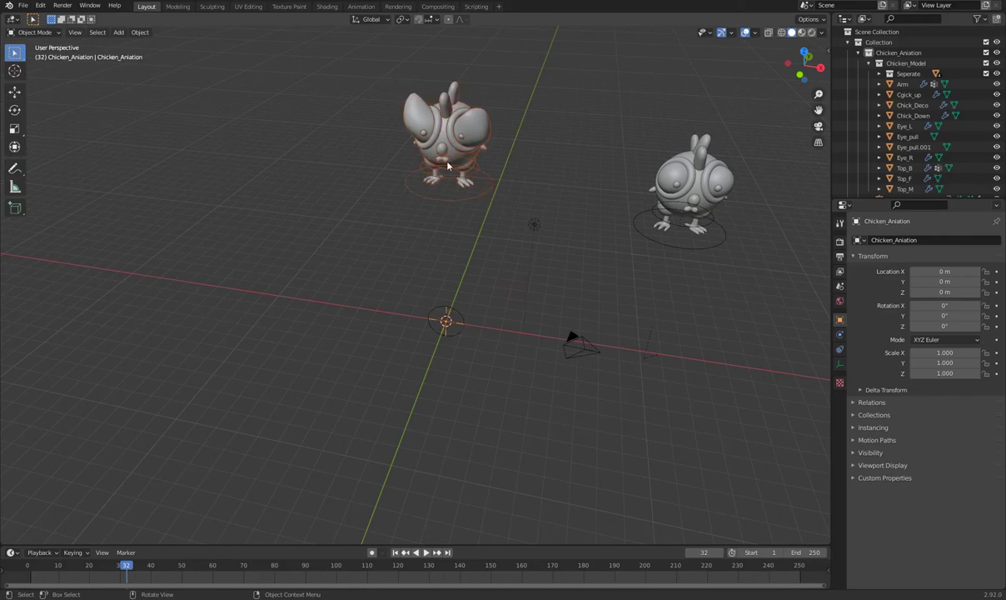
Collapse Chicken_Aniation, play and stop both chickens' animation, then return to the source chicken window
left_click(859, 52)
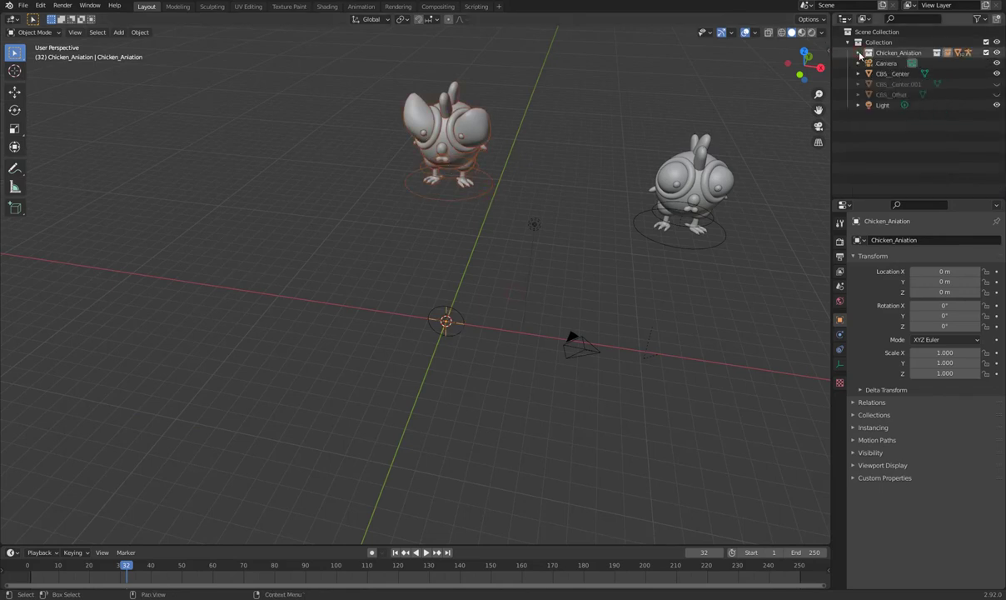
key("space")
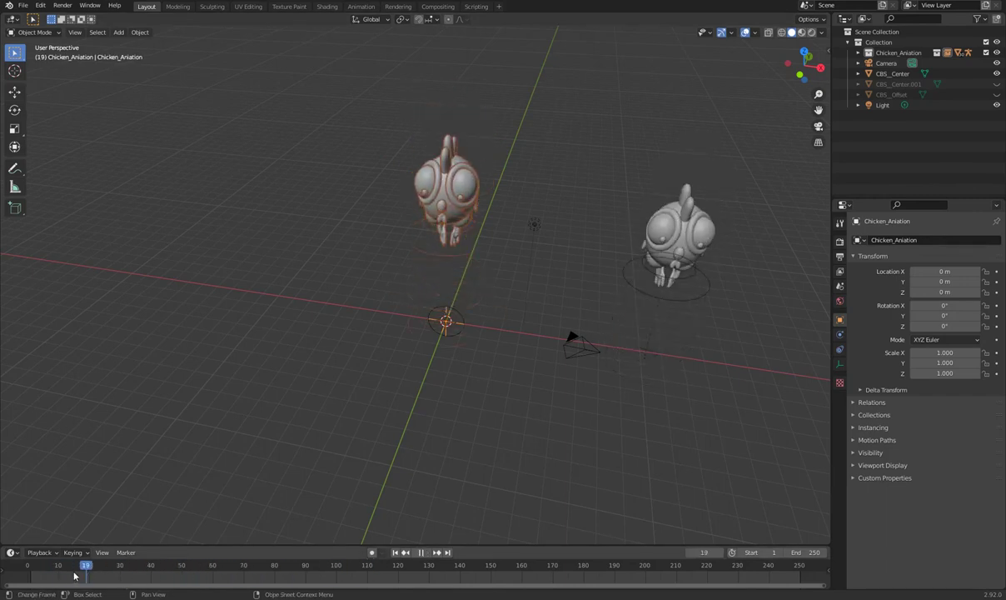
key("space")
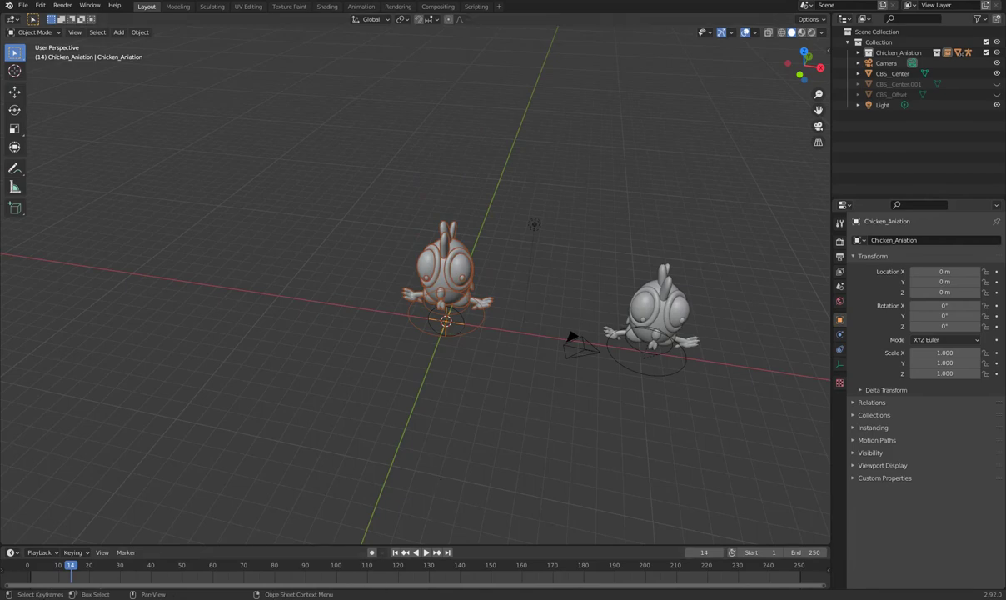
left_click(279, 559)
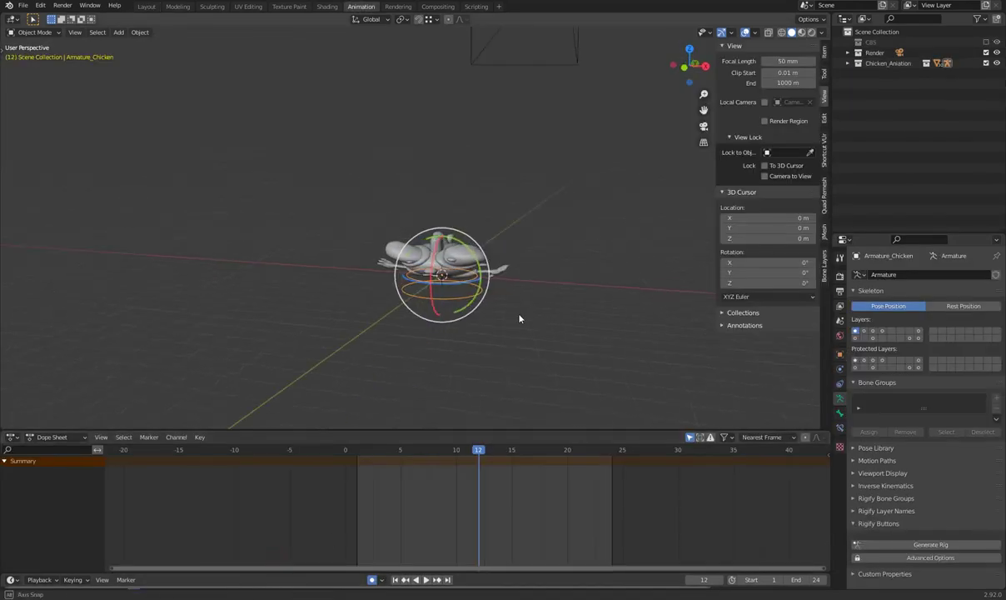
Stretch Eye_R's tip into a long tube in Edit Mode and save the source chicken file
left_click(446, 247)
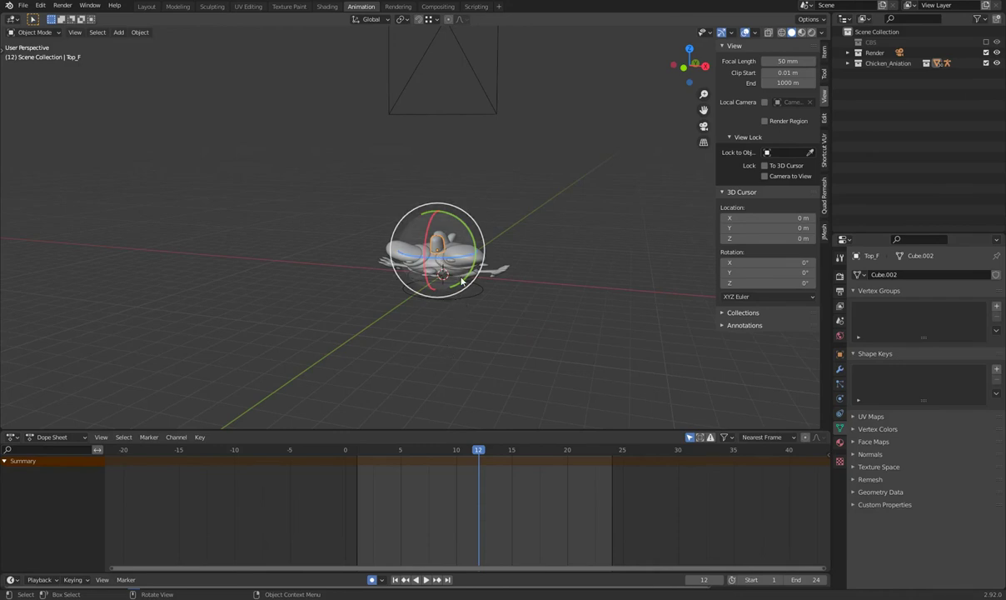
left_click(452, 287)
left_click(406, 252)
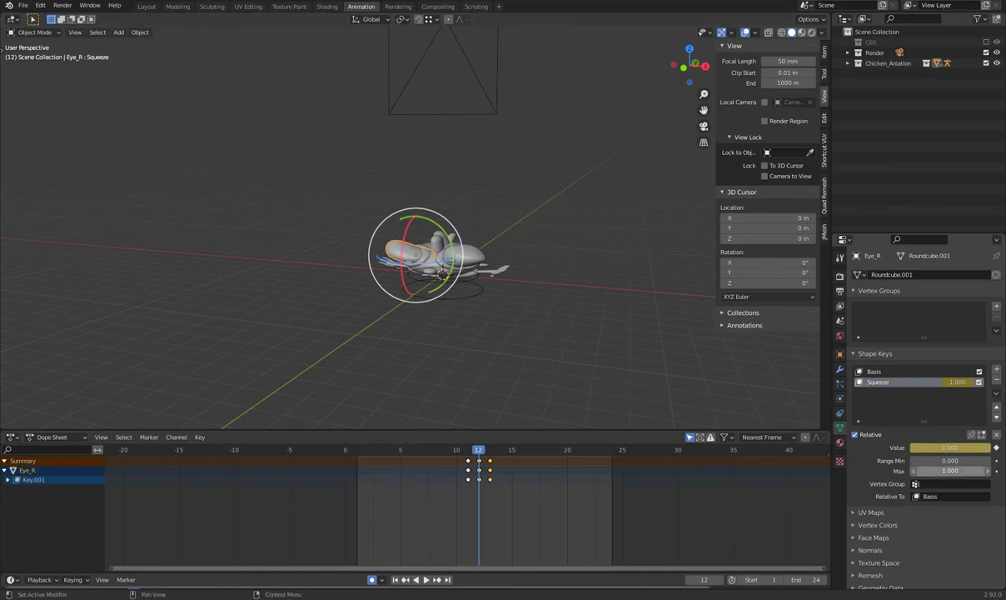
left_click(26, 33)
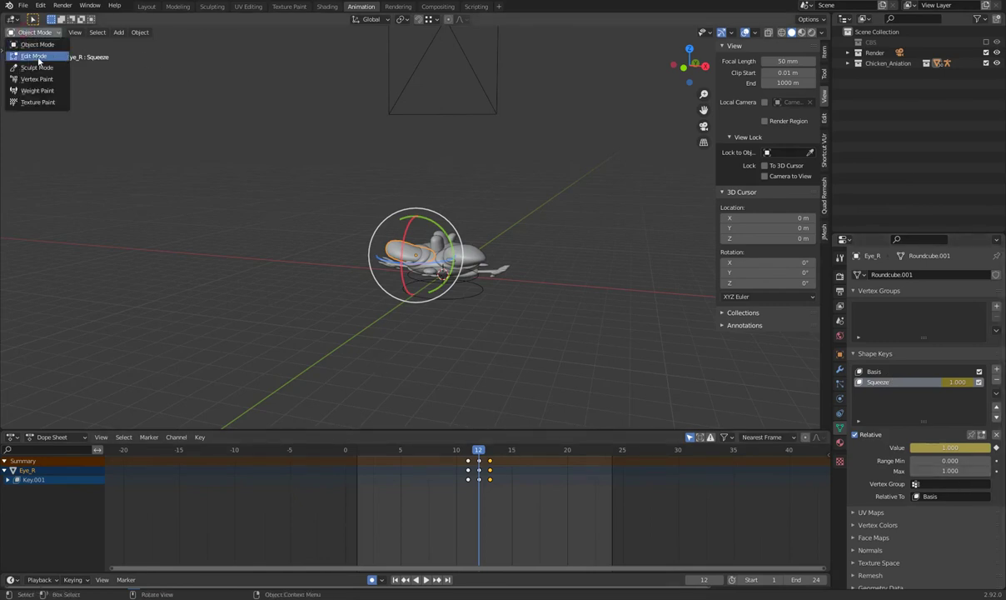
left_click(34, 61)
left_click_drag(399, 224, 355, 251)
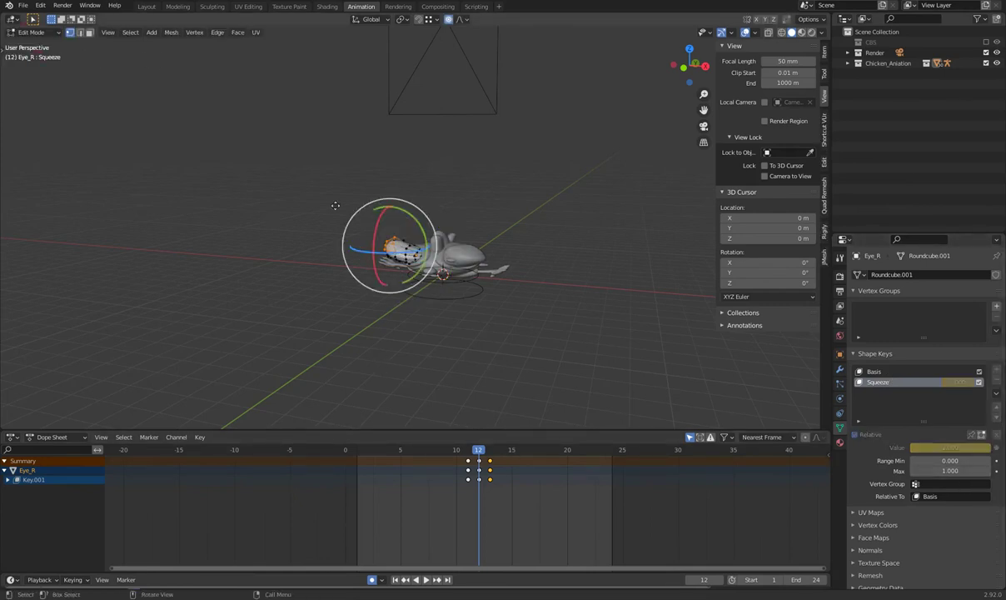
key("g")
left_click(257, 129)
key("Tab")
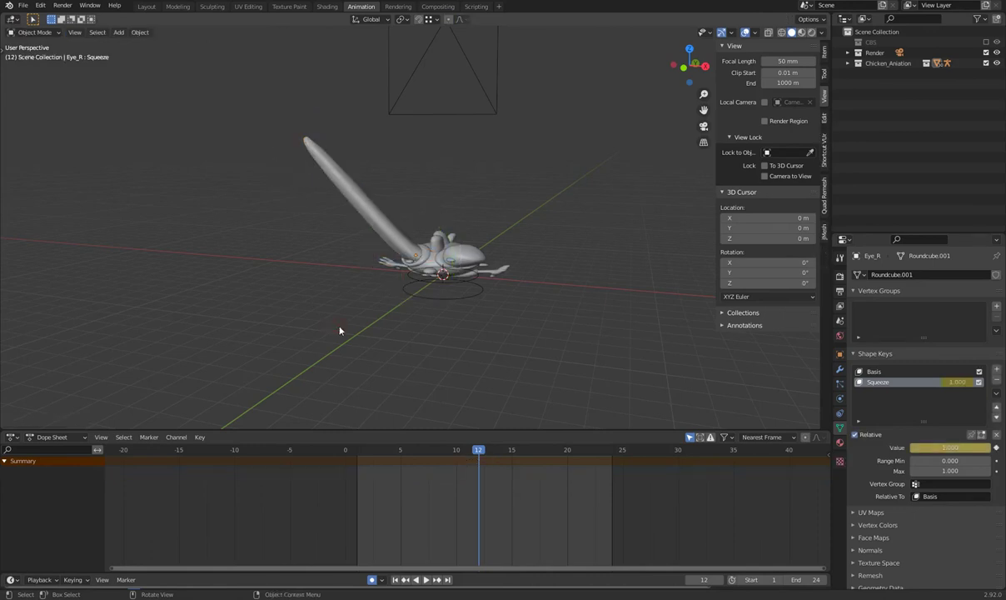
key("ctrl+s")
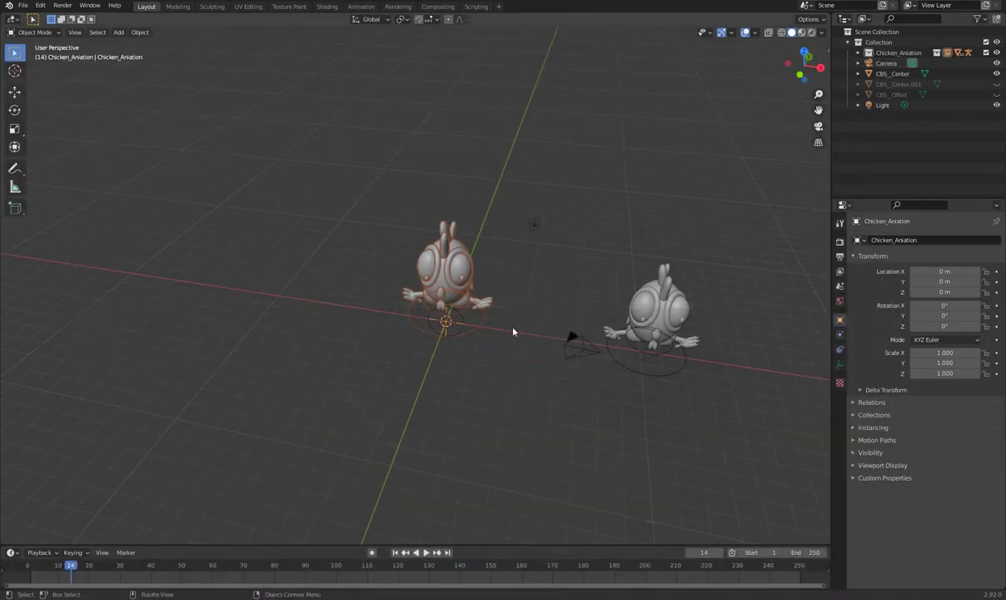
Save a copy of the two-chicken scene, typing 'Chicken' into the file name
left_click(24, 5)
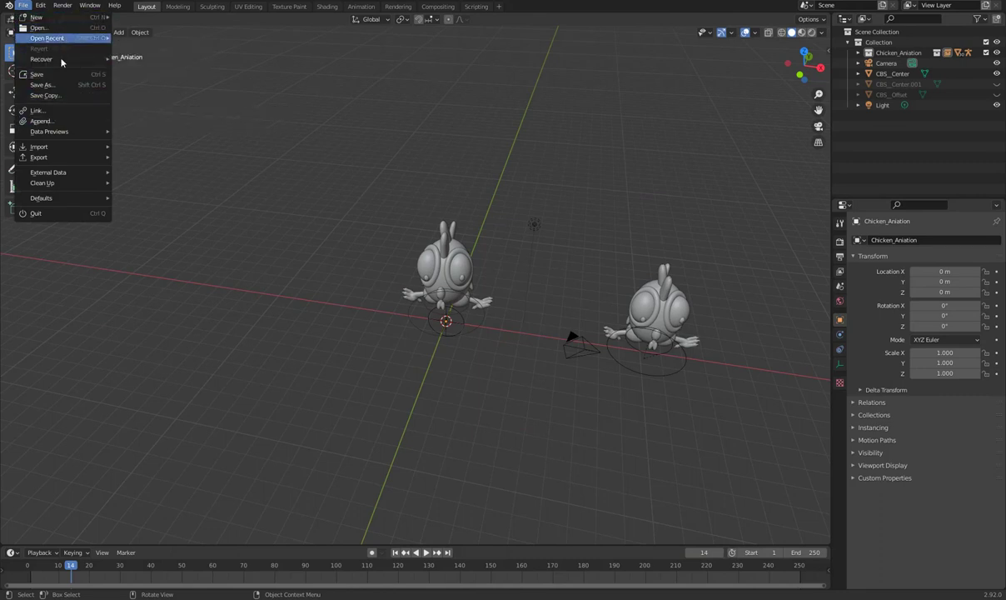
left_click(60, 84)
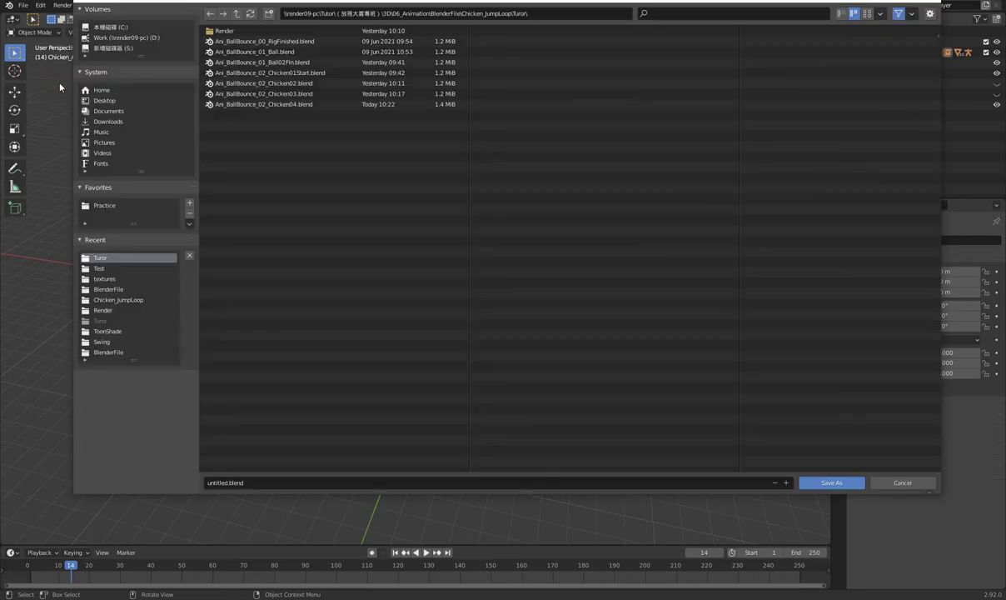
left_click(291, 481)
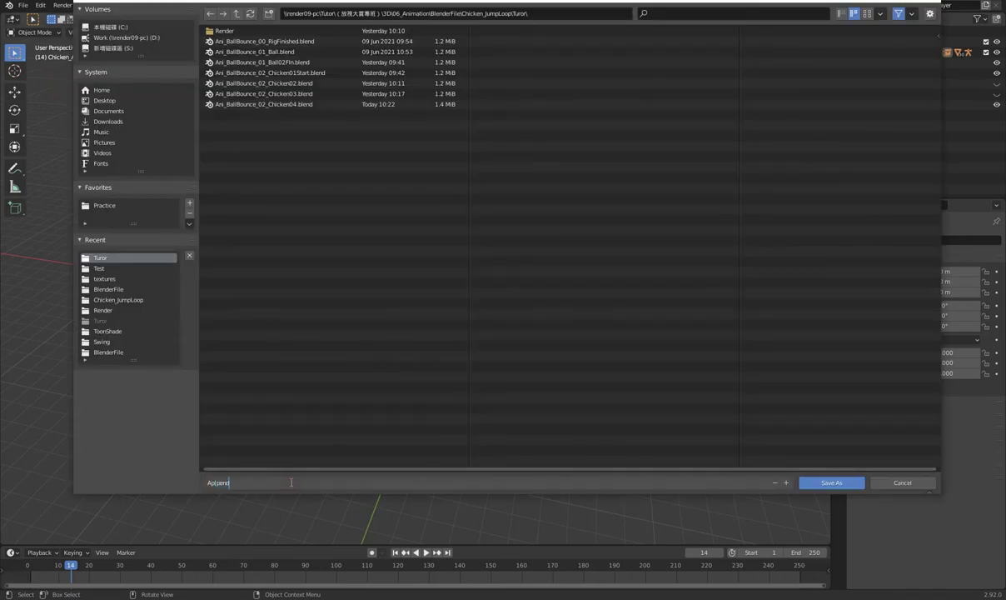
type("Chicken")
left_click(831, 482)
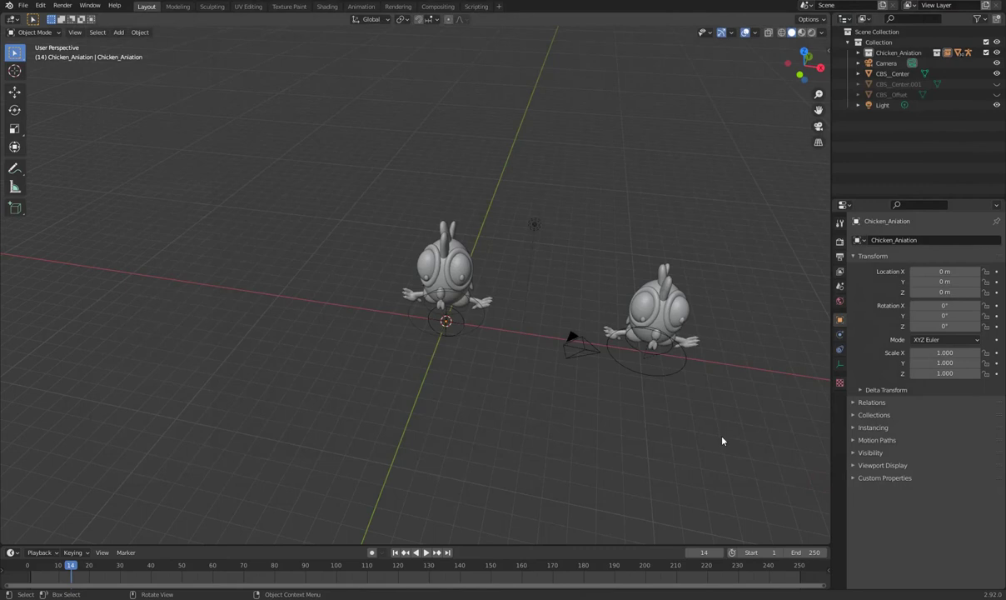
Reopen Append.blend so the linked chicken loads the stretched eye
left_click(24, 5)
left_click(34, 26)
left_click(248, 114)
left_click(831, 483)
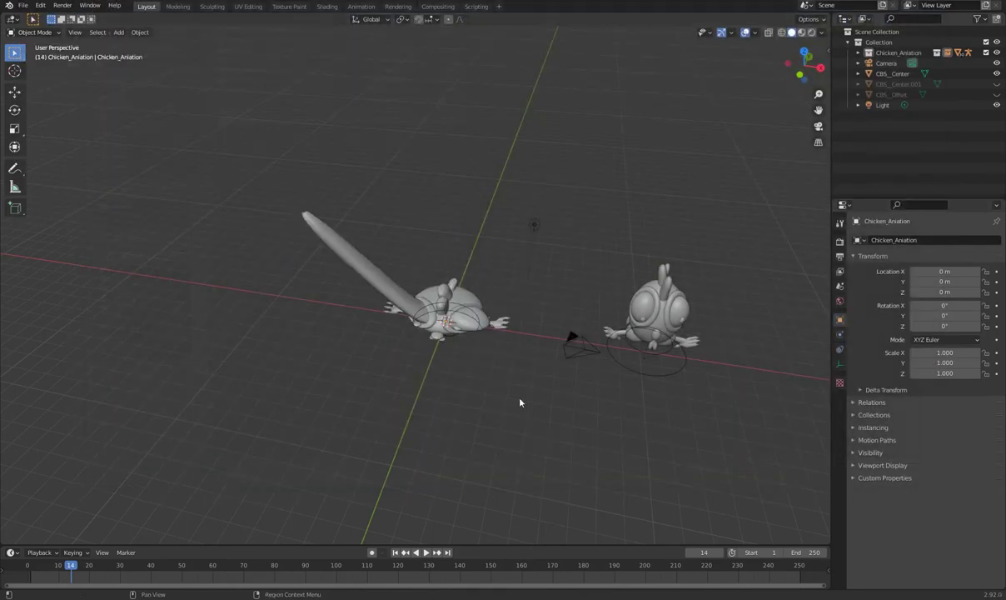
Scrub to frame 12 and select the right chicken's armature to compare both chickens' eyes
key("space")
left_click(51, 566)
left_click_drag(51, 566, 67, 568)
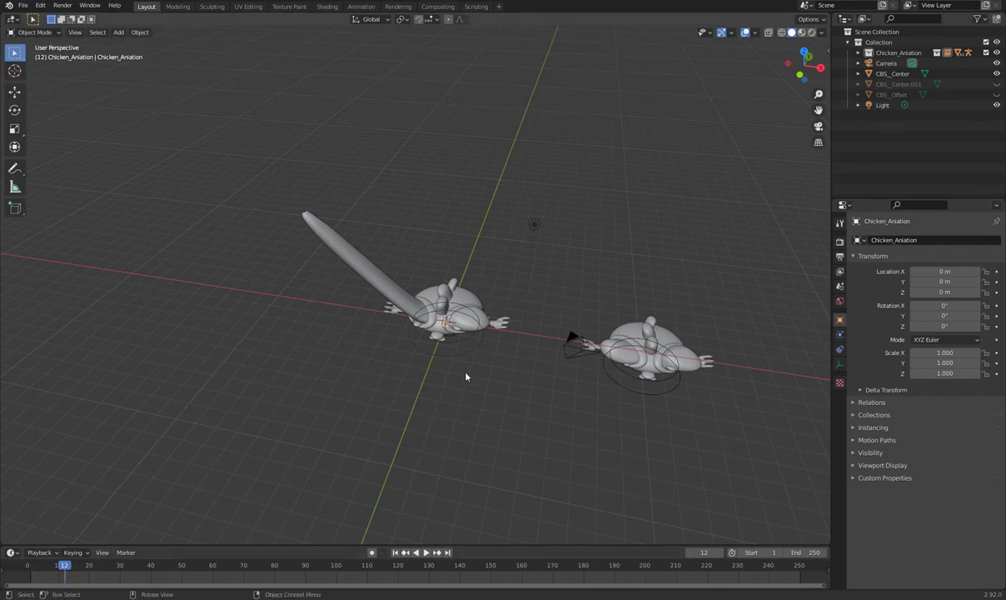
middle_click_drag(465, 376, 454, 322)
left_click(663, 408)
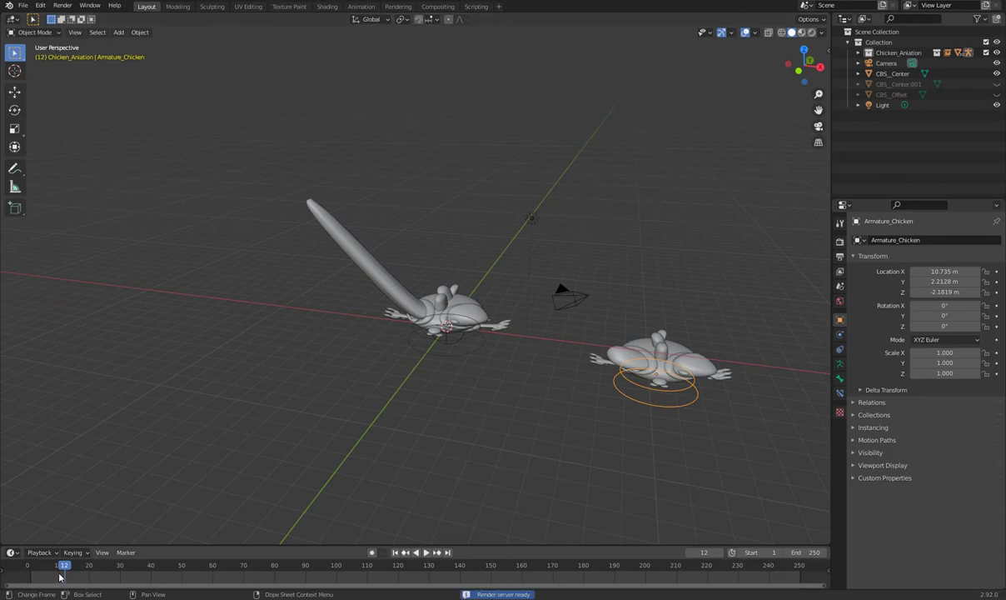
left_click_drag(71, 567, 64, 568)
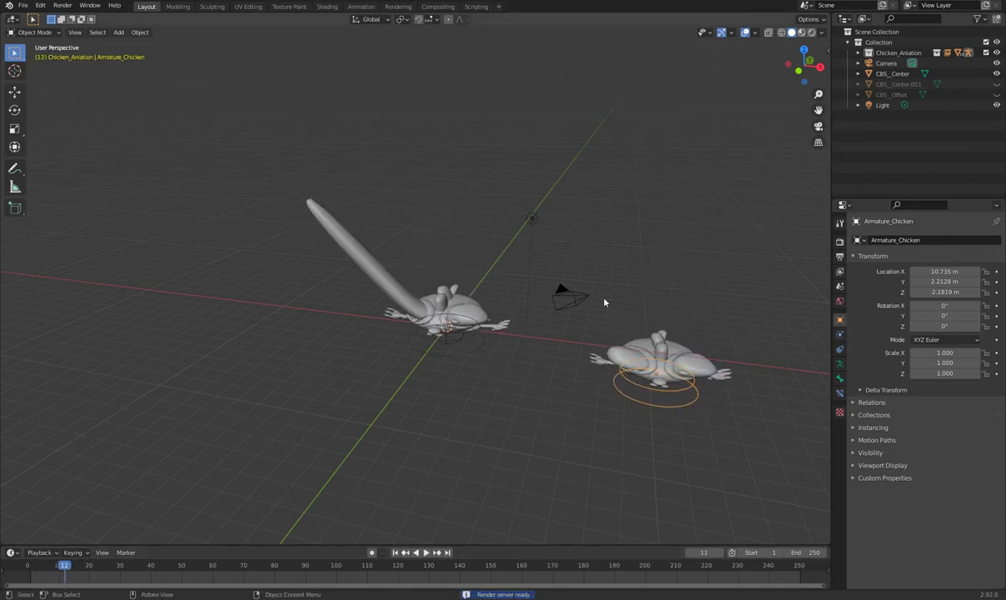
left_click(22, 6)
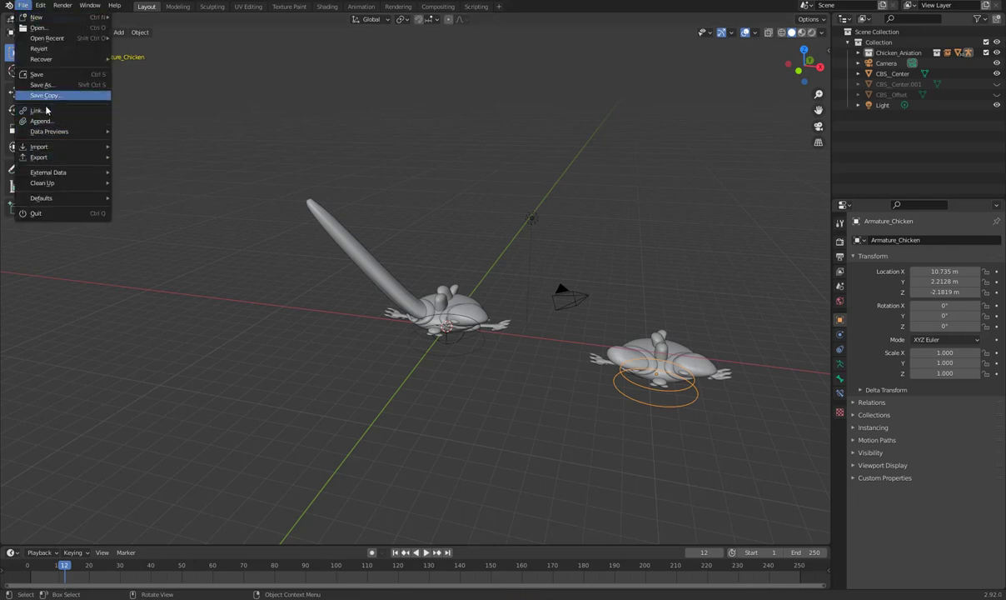
Return to the source chicken file's window and select the stretched Eye_R stalk
left_click(467, 382)
middle_click_drag(374, 416, 433, 407)
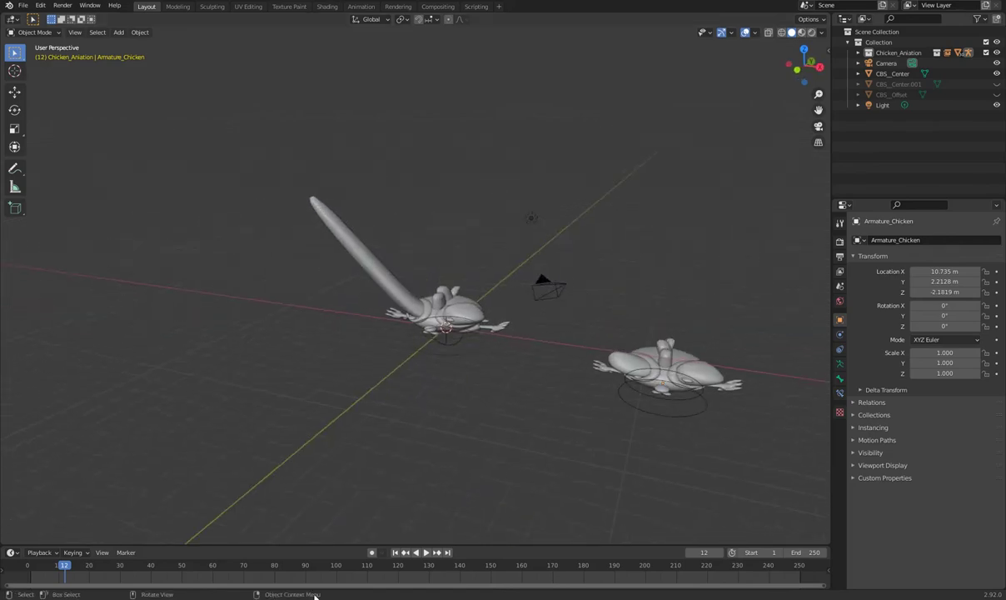
left_click(387, 549)
key("ctrl+z")
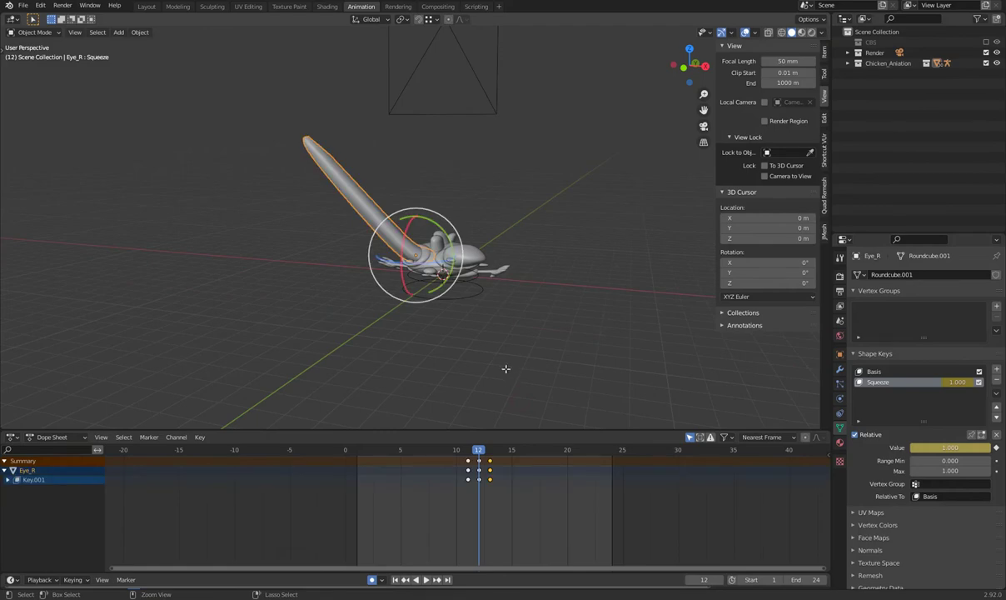